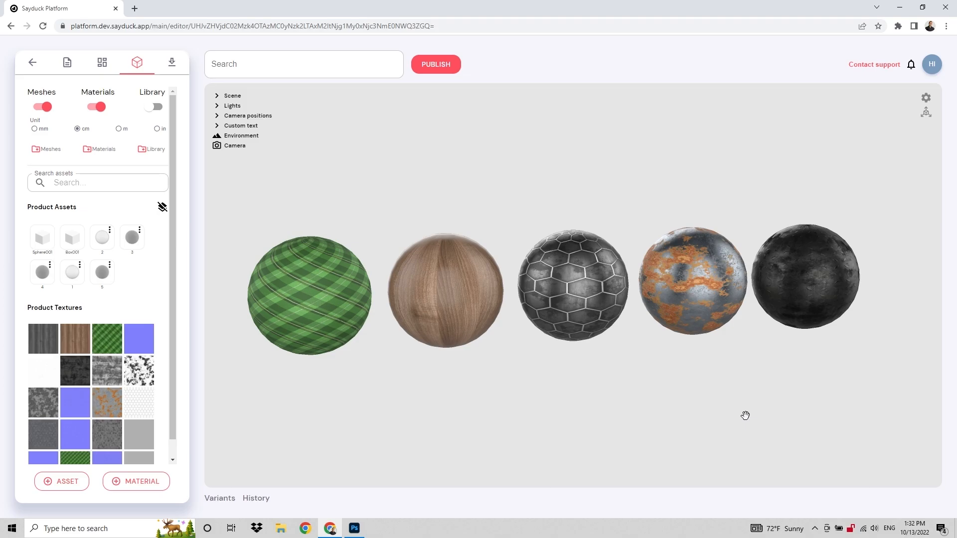
# - Open the material of the green checkered sphere and view the textures offered for its base color
pyautogui.scroll(2, 663, 414)
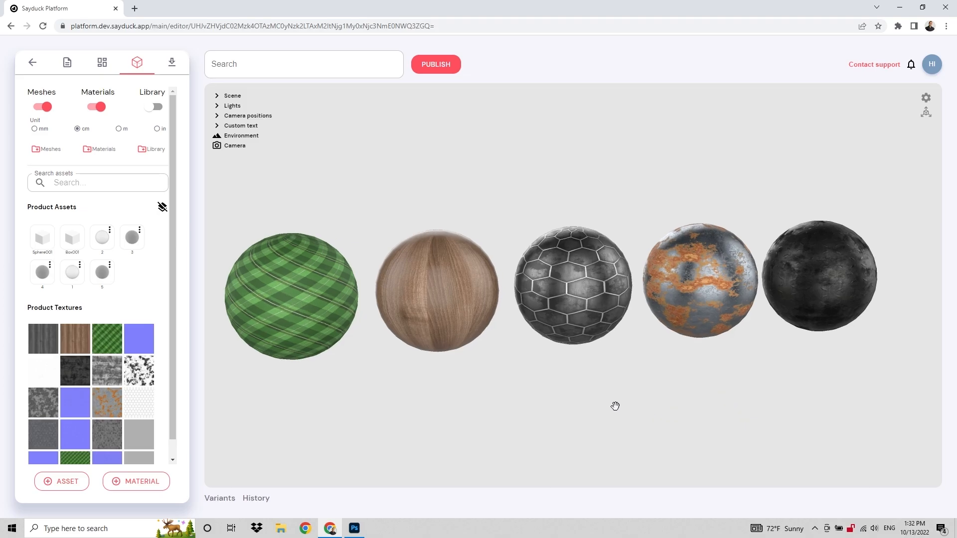
pyautogui.scroll(2, 621, 409)
pyautogui.moveTo(547, 397); pyautogui.dragTo(572, 390)
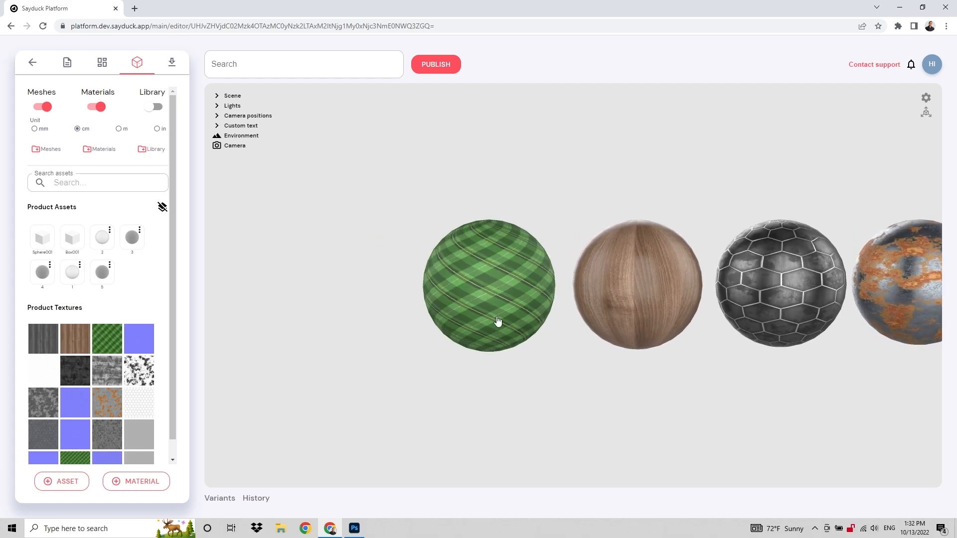
pyautogui.click(487, 298)
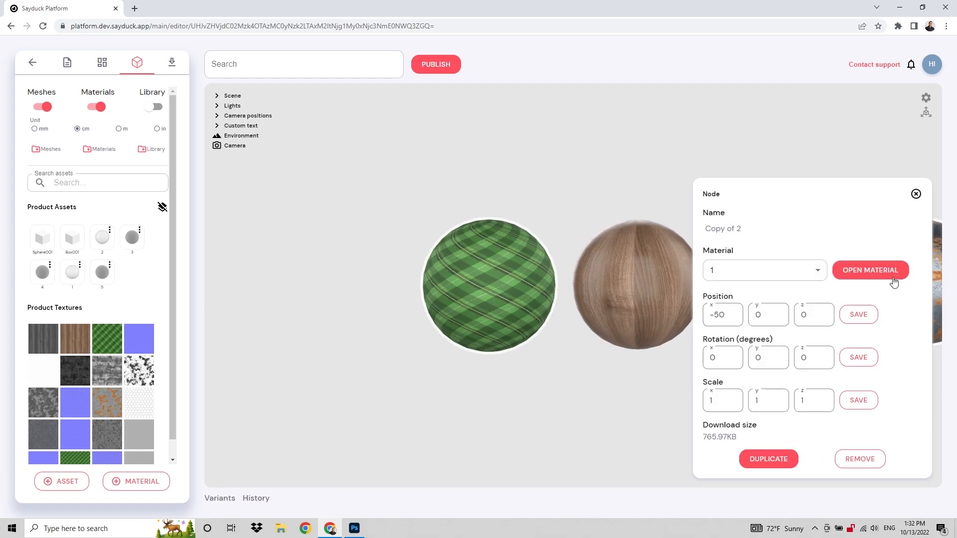
pyautogui.click(869, 270)
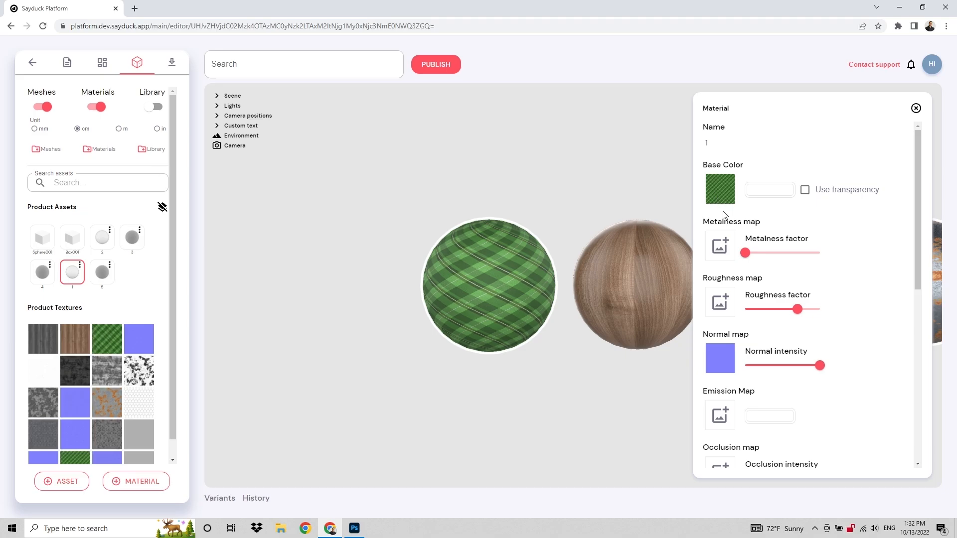
pyautogui.click(723, 196)
pyautogui.click(724, 196)
# - Set the green checkered material's transform tiling to 10 in both x and y
pyautogui.scroll(-3, 717, 333)
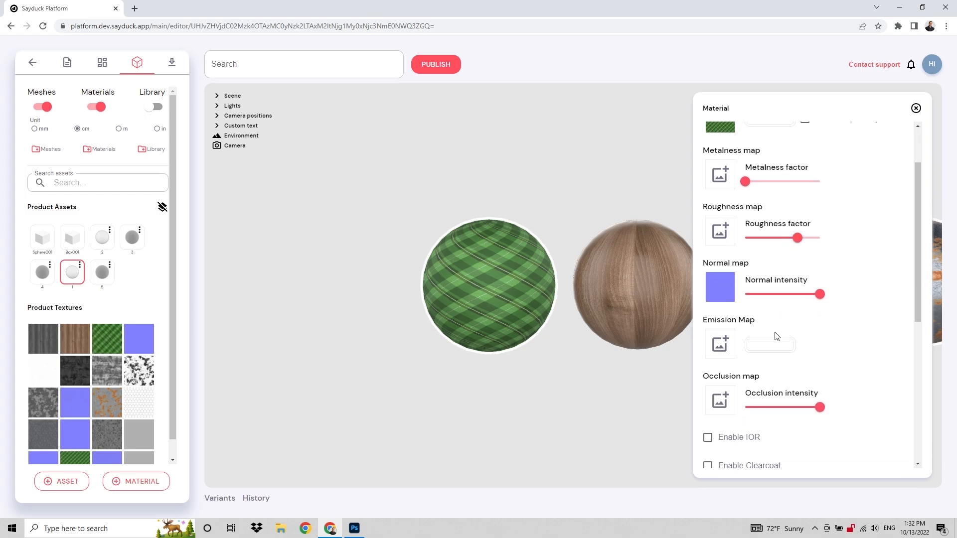
pyautogui.scroll(-2, 777, 338)
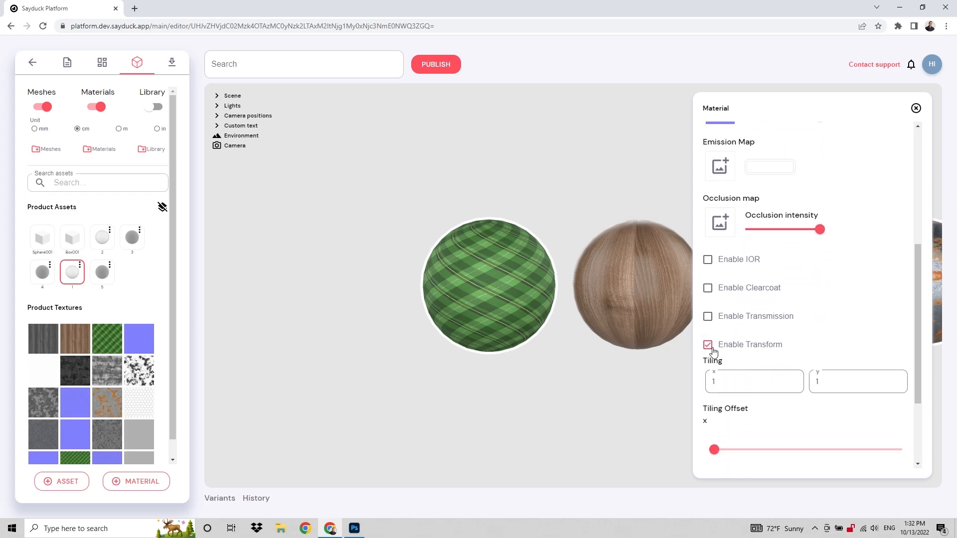
pyautogui.click(730, 385)
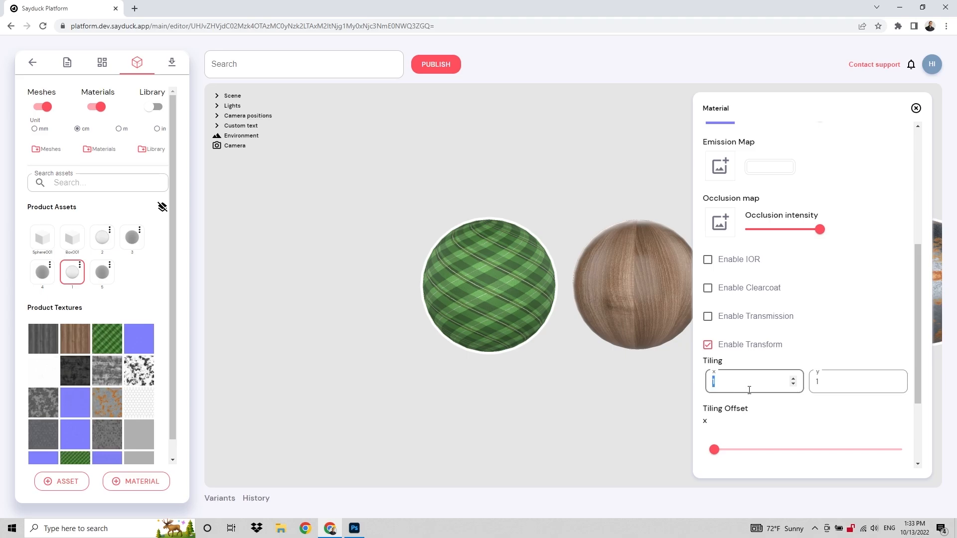
pyautogui.scroll(3, 575, 331)
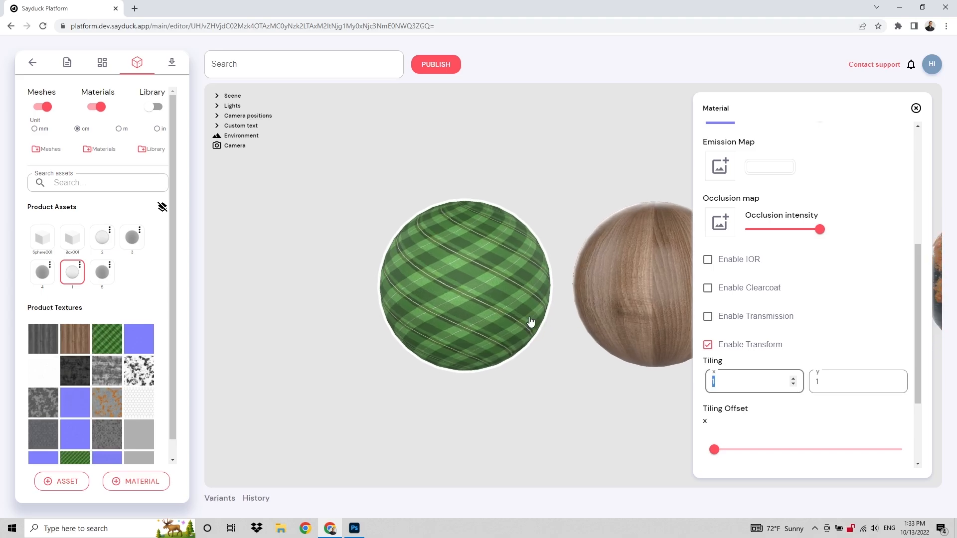
pyautogui.write('10')
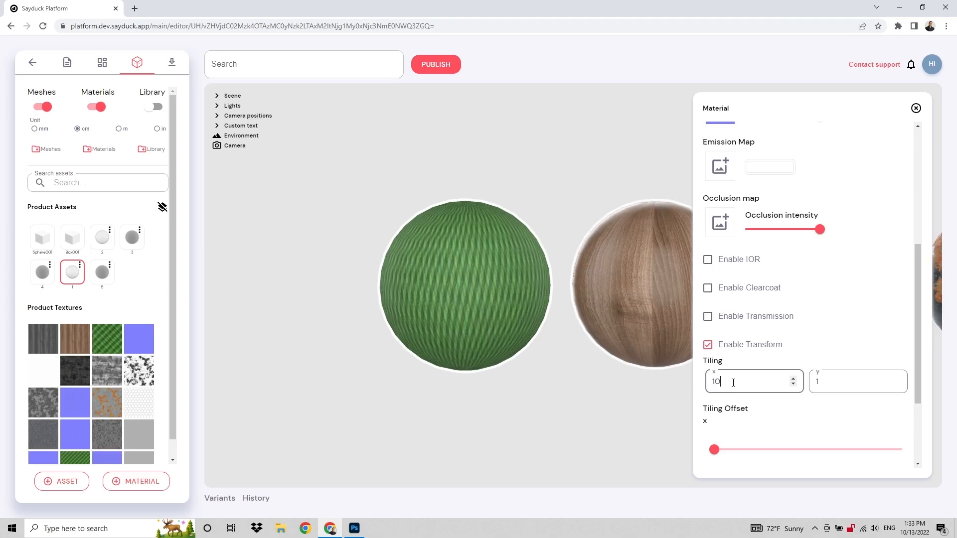
pyautogui.click(825, 379)
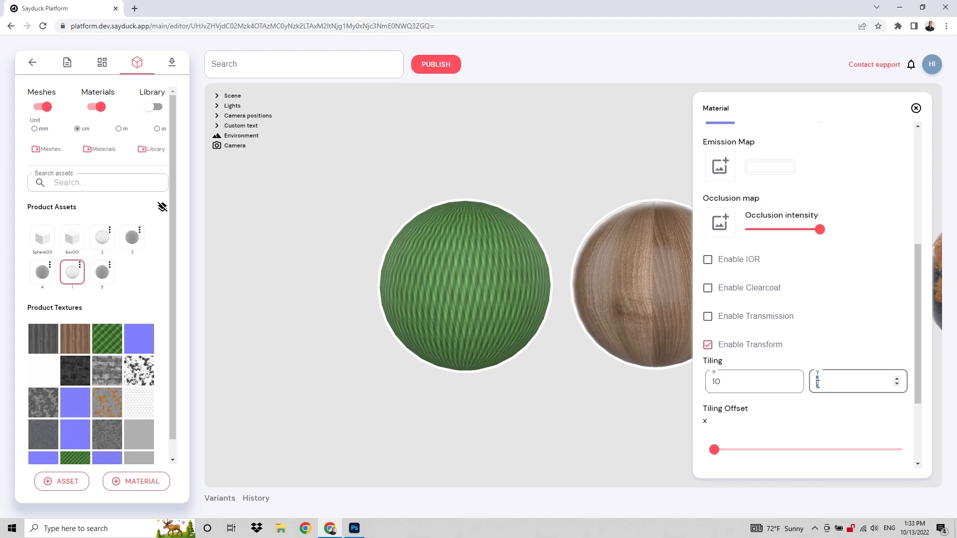
pyautogui.write('10')
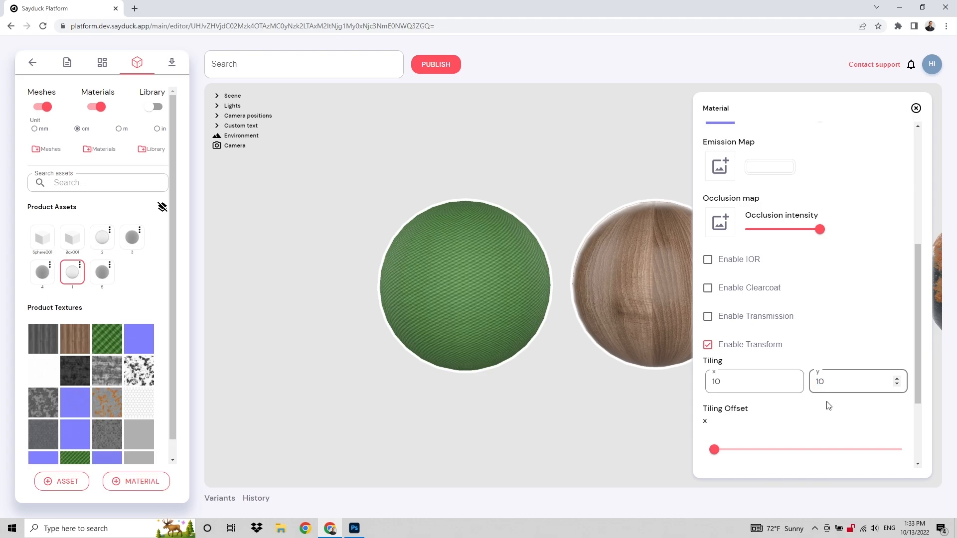
# - Reduce the green checkered material's tiling to 5 in both x and y
pyautogui.scroll(5, 494, 374)
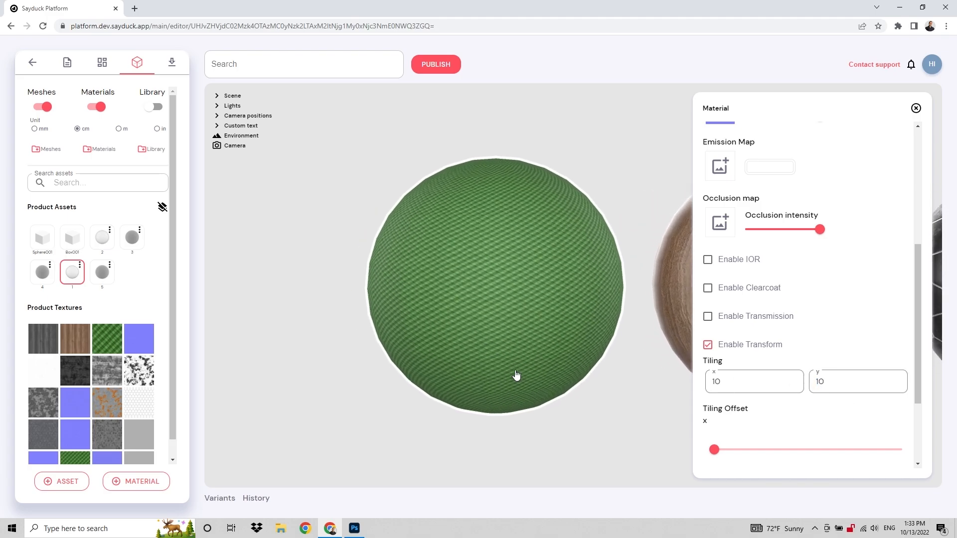
pyautogui.doubleClick(716, 382)
pyautogui.write('5')
pyautogui.doubleClick(818, 382)
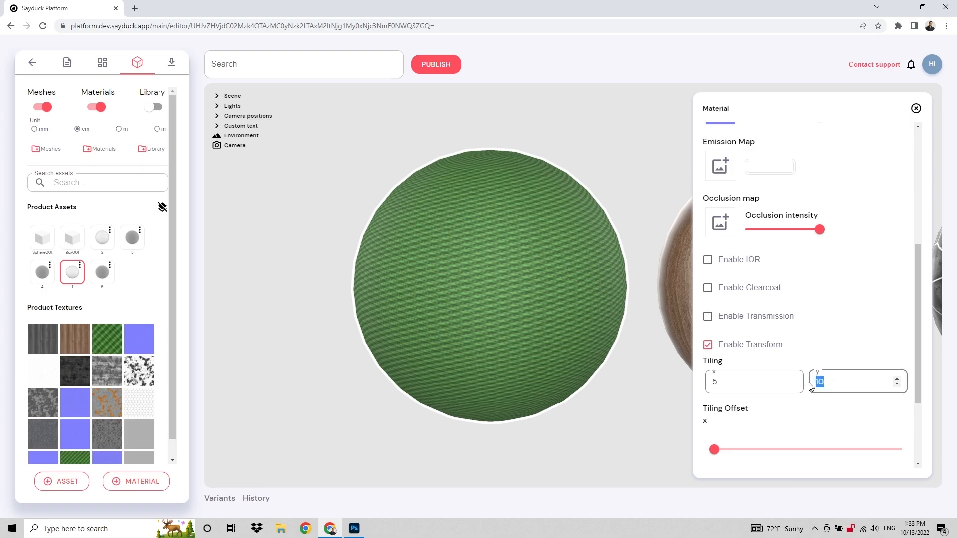
pyautogui.write('5')
pyautogui.click(741, 399)
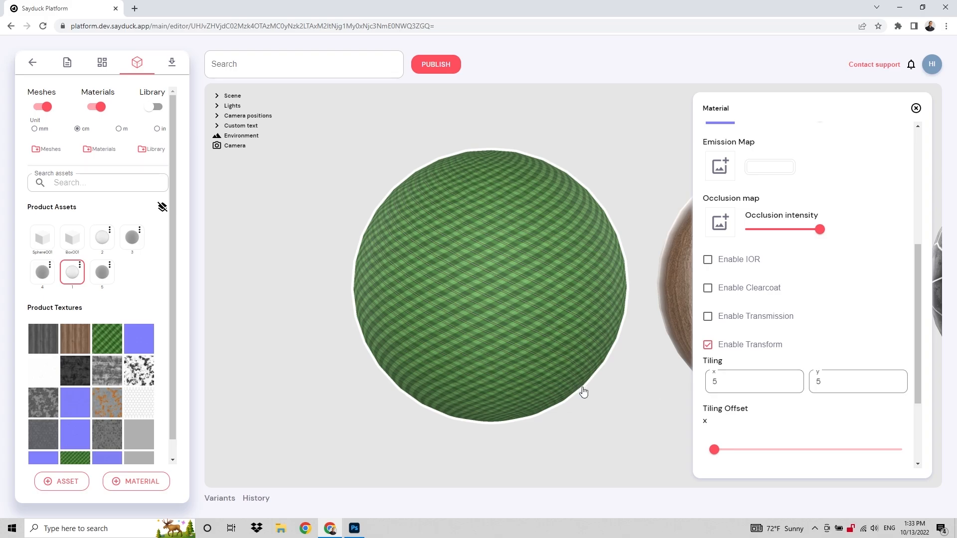
# - Set the green checkered material's tiling to 1 in both x and y, then close its settings
pyautogui.scroll(2, 607, 404)
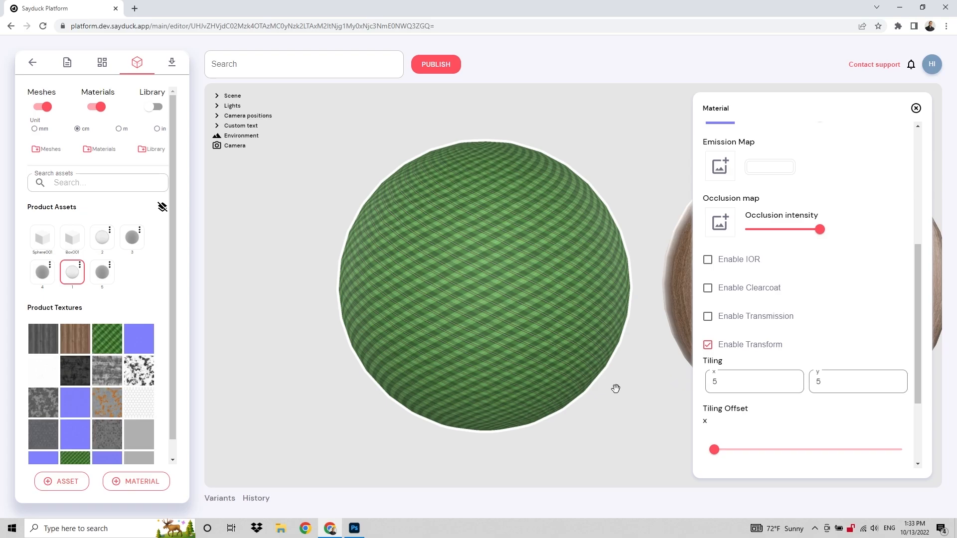
pyautogui.scroll(2, 624, 418)
pyautogui.scroll(1, 623, 420)
pyautogui.doubleClick(721, 392)
pyautogui.write('1')
pyautogui.doubleClick(820, 383)
pyautogui.write('1')
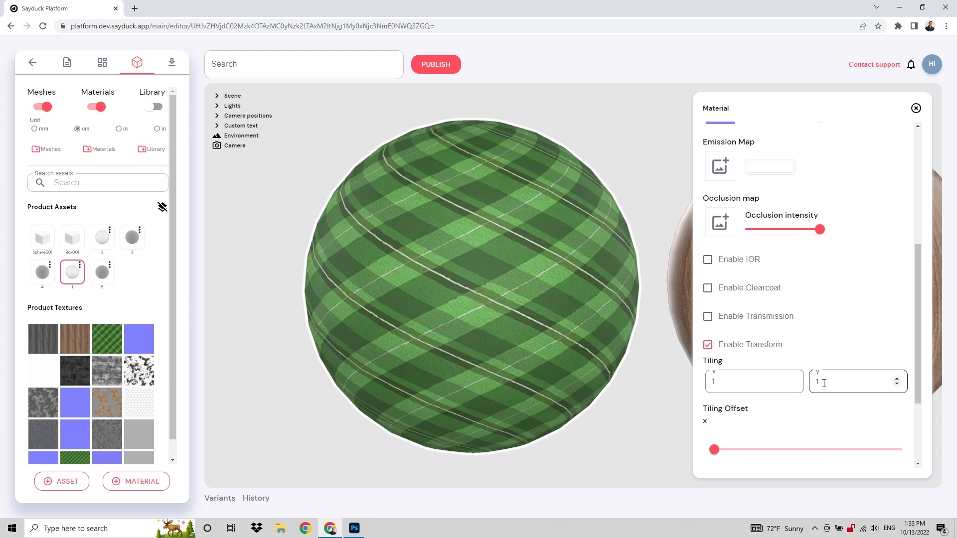
pyautogui.click(536, 348)
pyautogui.click(916, 194)
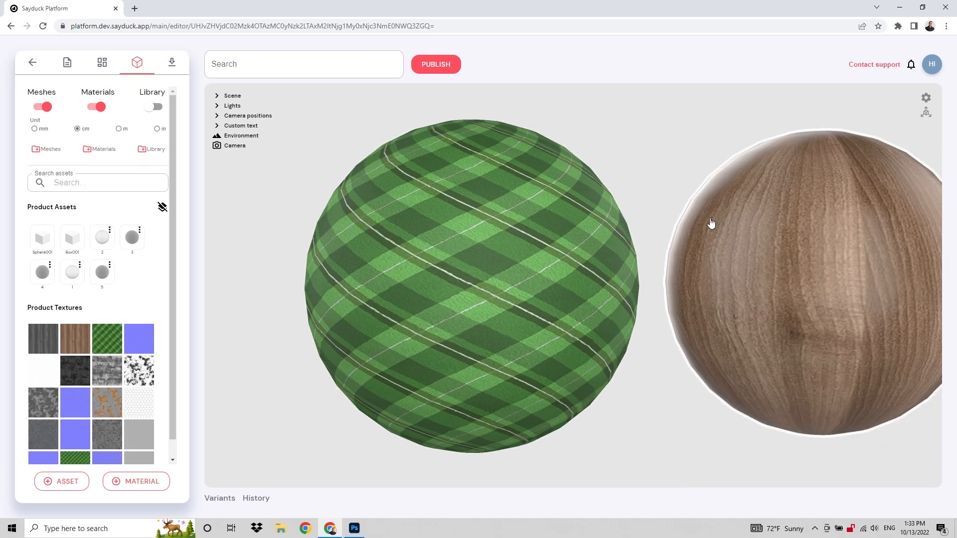
# - Open the details of the green checker 1048 product texture and examine its original and optimized sizes
pyautogui.scroll(-1, 89, 403)
pyautogui.click(75, 449)
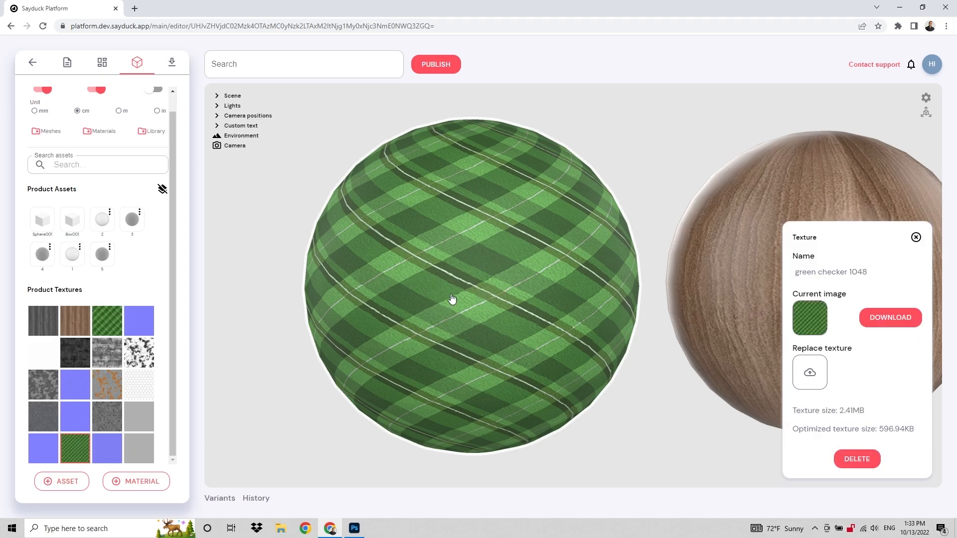
pyautogui.moveTo(883, 430); pyautogui.dragTo(915, 429)
pyautogui.click(917, 430)
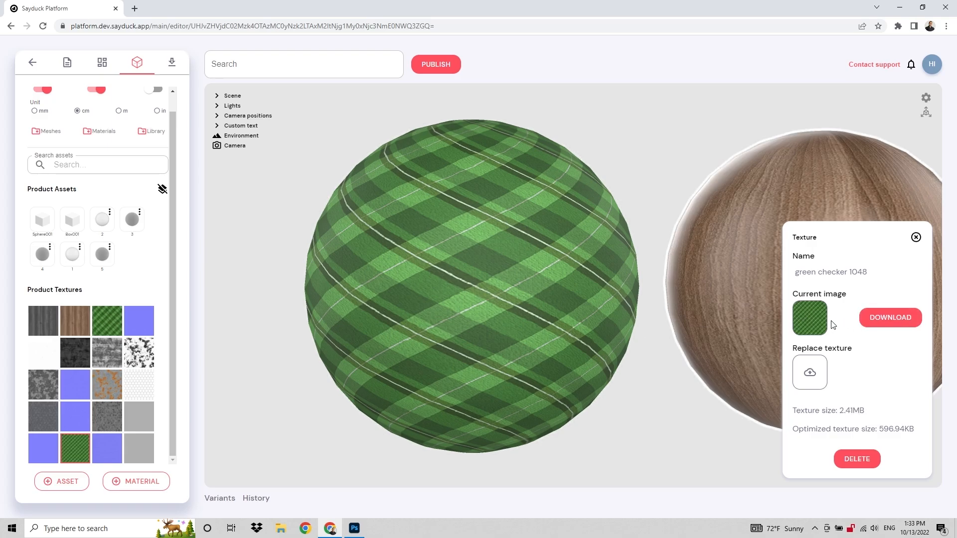
# - Switch to Photoshop and open the Export As settings for the cropped 512 px checker image in Untitled-1
pyautogui.click(354, 528)
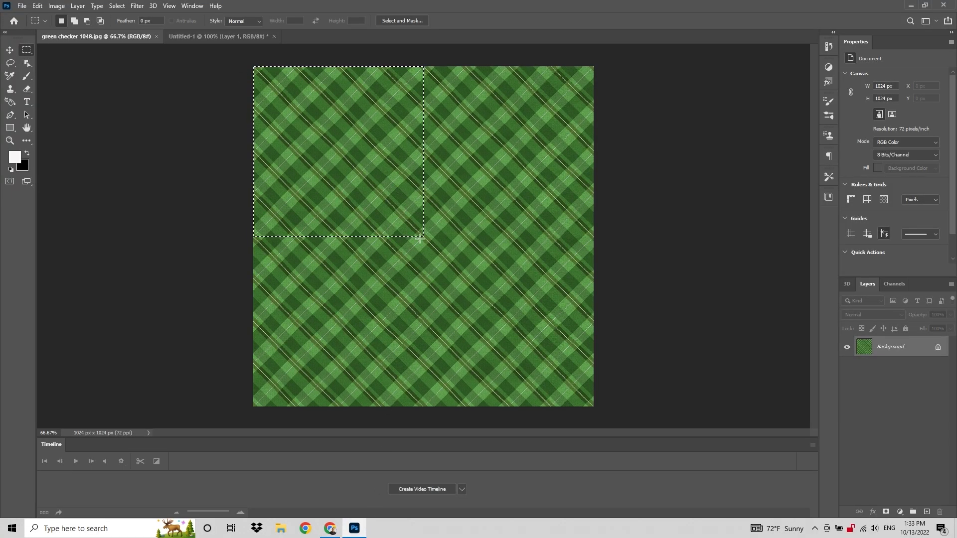
pyautogui.click(209, 40)
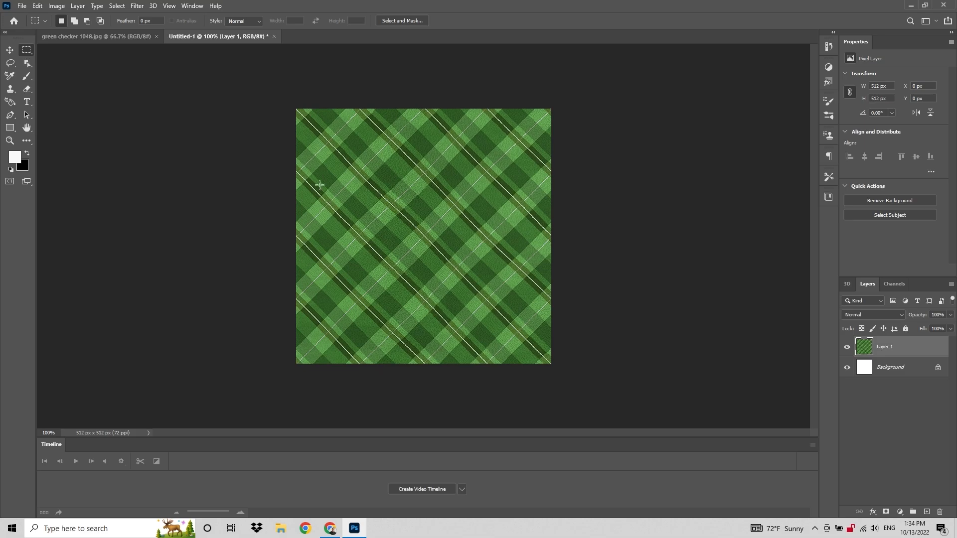
pyautogui.click(22, 6)
pyautogui.moveTo(51, 154)
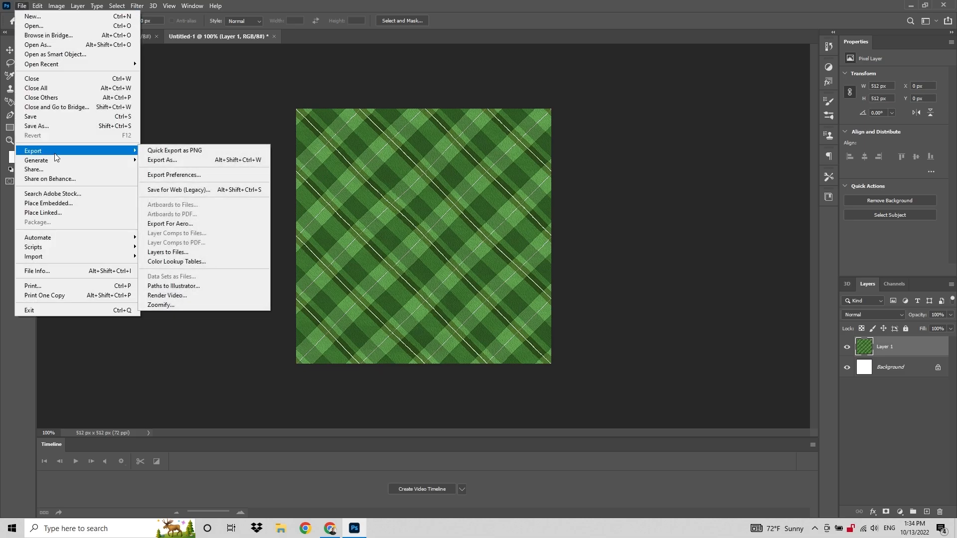
pyautogui.click(162, 160)
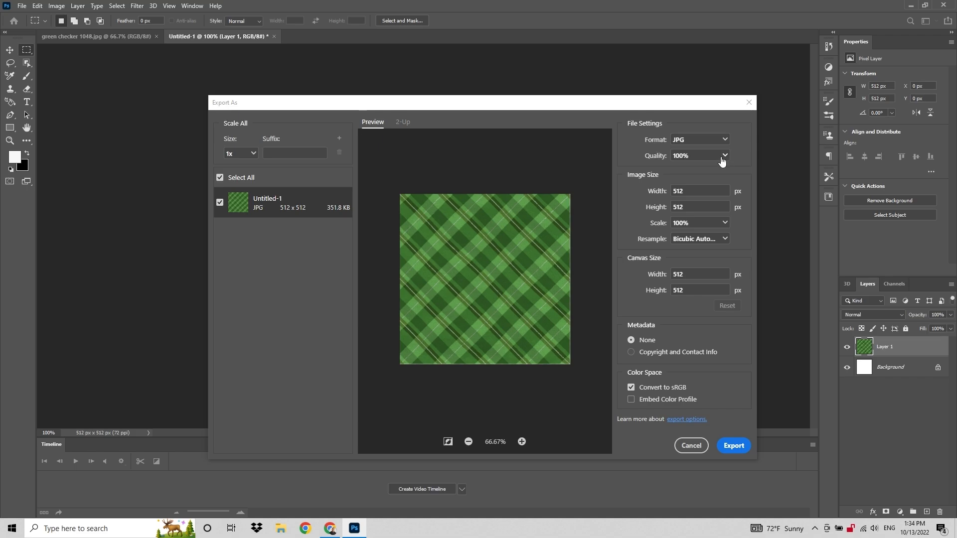
# - Try JPG export qualities of 50% and 28%, then close the export settings without exporting and return to the Sayduck editor
pyautogui.click(721, 157)
pyautogui.moveTo(734, 176); pyautogui.dragTo(700, 179)
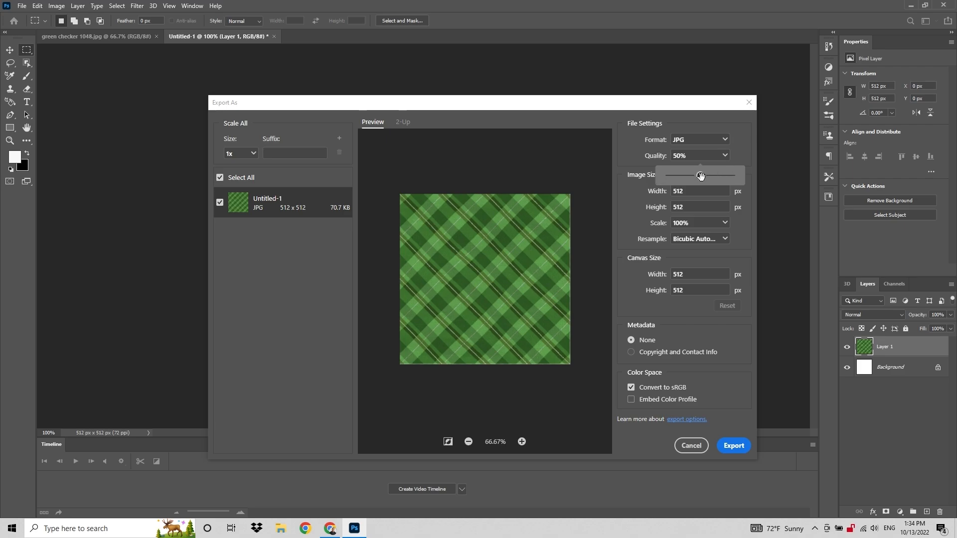
pyautogui.moveTo(700, 176); pyautogui.dragTo(687, 175)
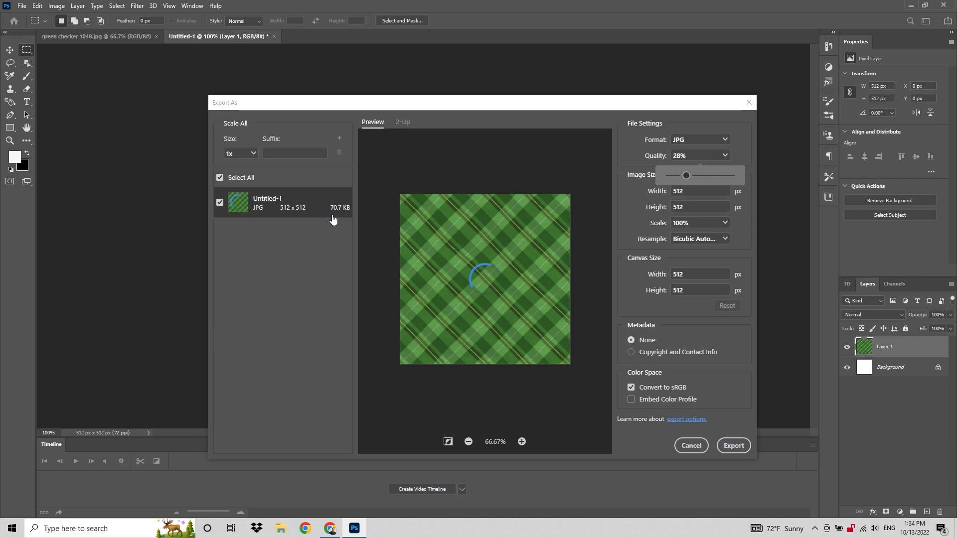
pyautogui.moveTo(687, 175); pyautogui.dragTo(706, 175)
pyautogui.click(749, 103)
pyautogui.click(910, 5)
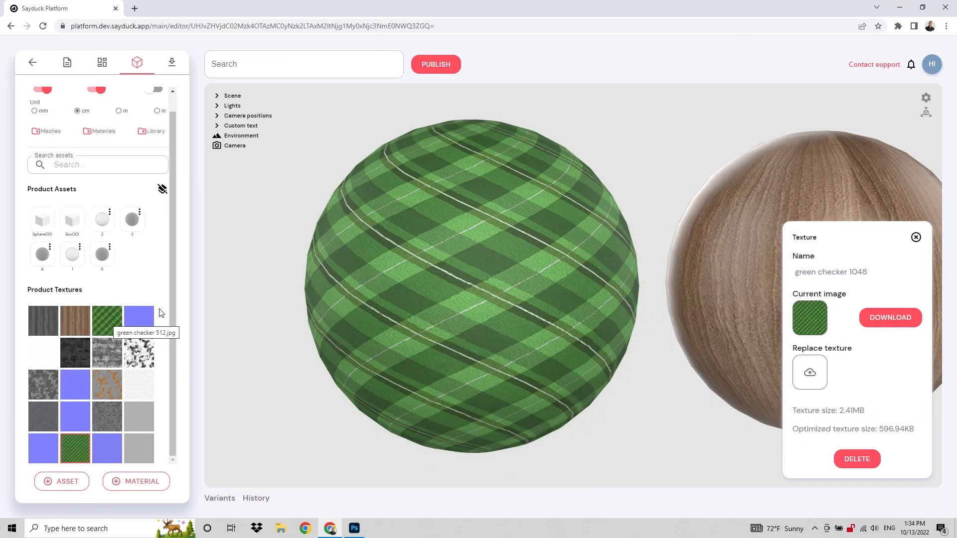
# - Replace the green checkered sphere's base color texture with green checker 512.jpg
pyautogui.click(476, 261)
pyautogui.click(876, 270)
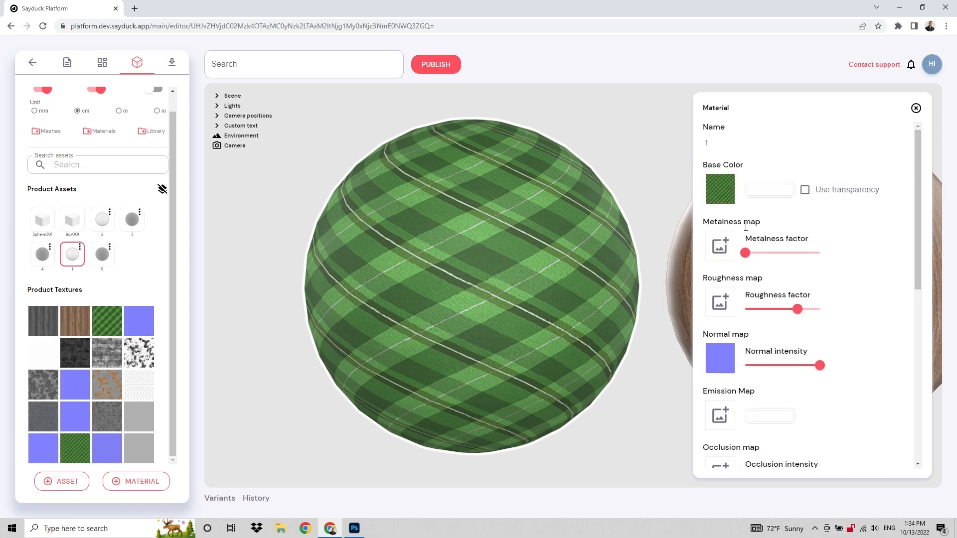
pyautogui.click(729, 200)
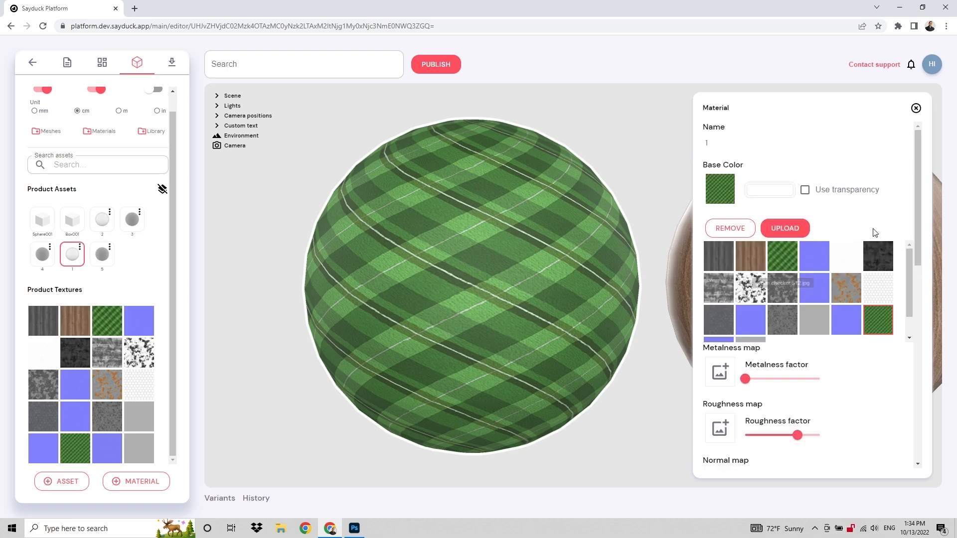
pyautogui.click(788, 255)
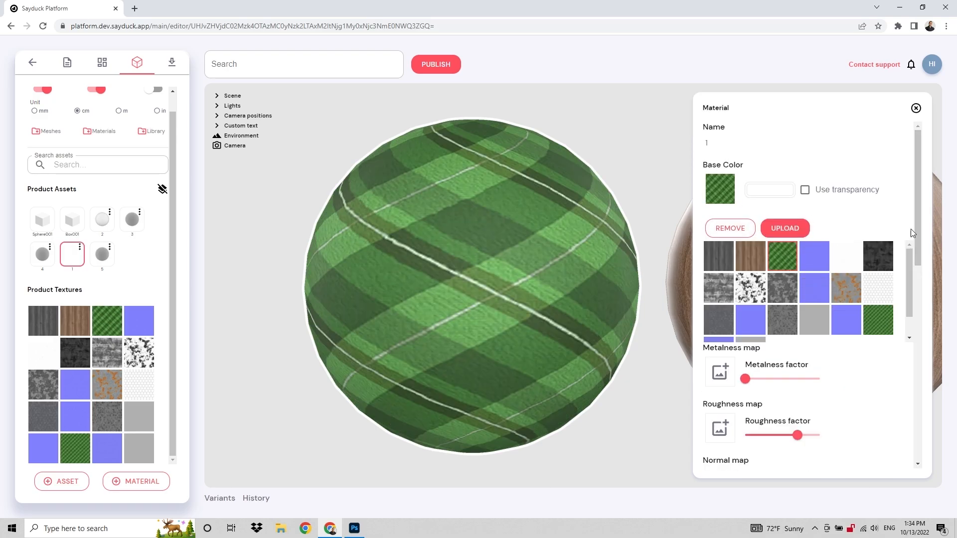
# - Set the green checkered material's transform tiling to 4 in both x and y
pyautogui.scroll(-1, 809, 310)
pyautogui.scroll(-8, 849, 383)
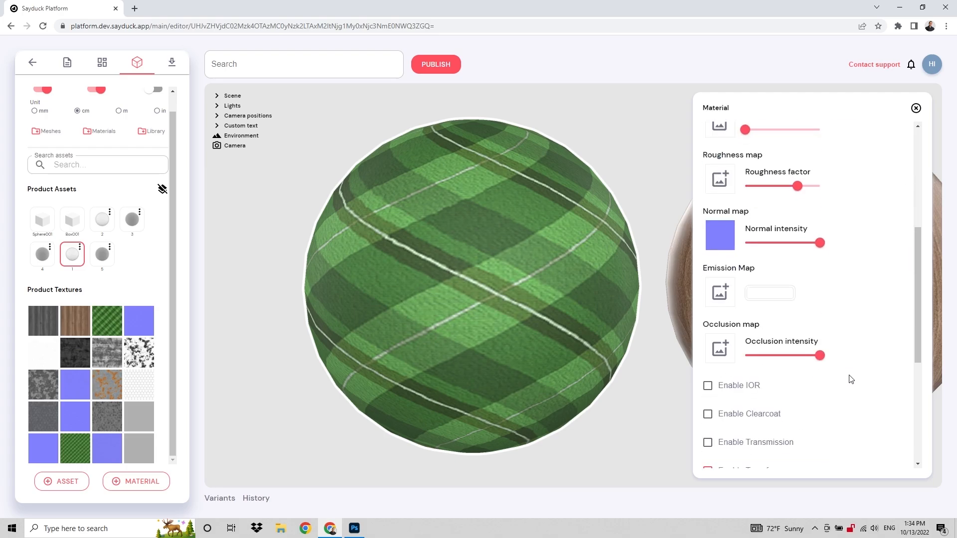
pyautogui.click(730, 358)
pyautogui.press('BackSpace')
pyautogui.write('4')
pyautogui.doubleClick(822, 359)
pyautogui.write('4')
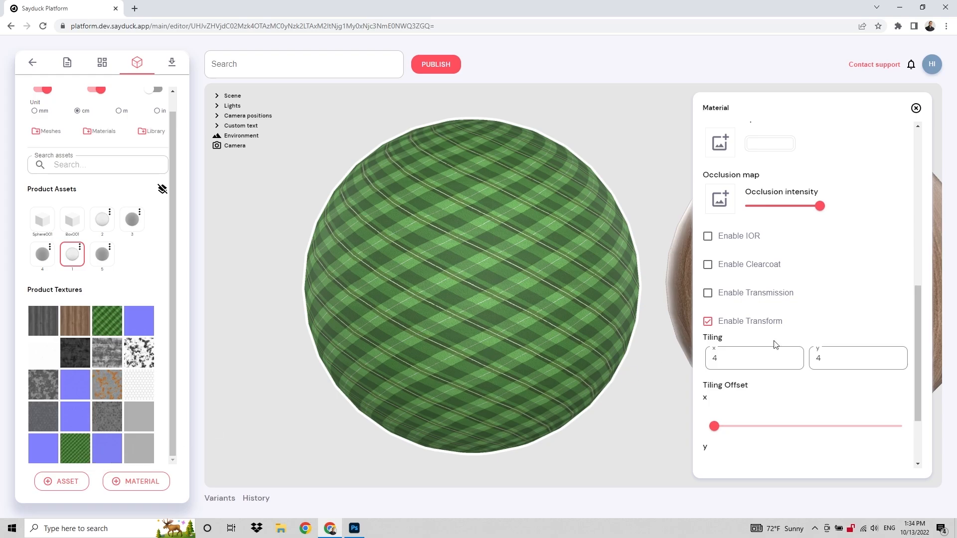
# - Assign the last plain gray product texture as the green checkered material's roughness map
pyautogui.scroll(1, 826, 321)
pyautogui.scroll(5, 828, 329)
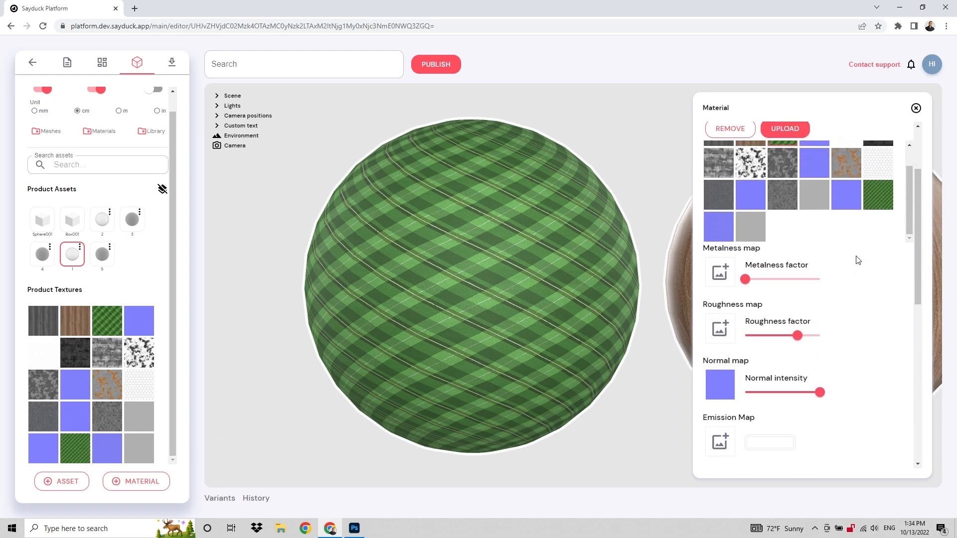
pyautogui.scroll(2, 798, 242)
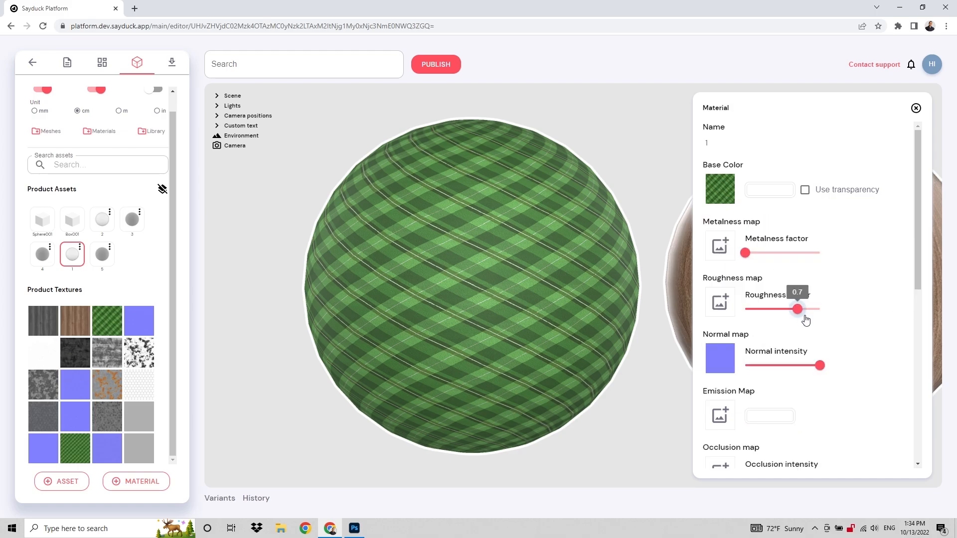
pyautogui.click(727, 312)
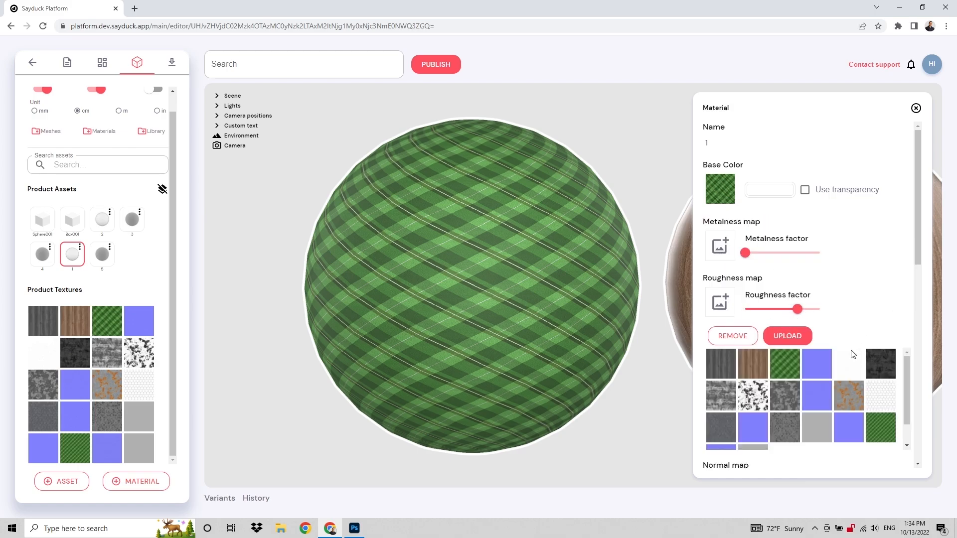
pyautogui.scroll(-1, 792, 425)
pyautogui.click(754, 438)
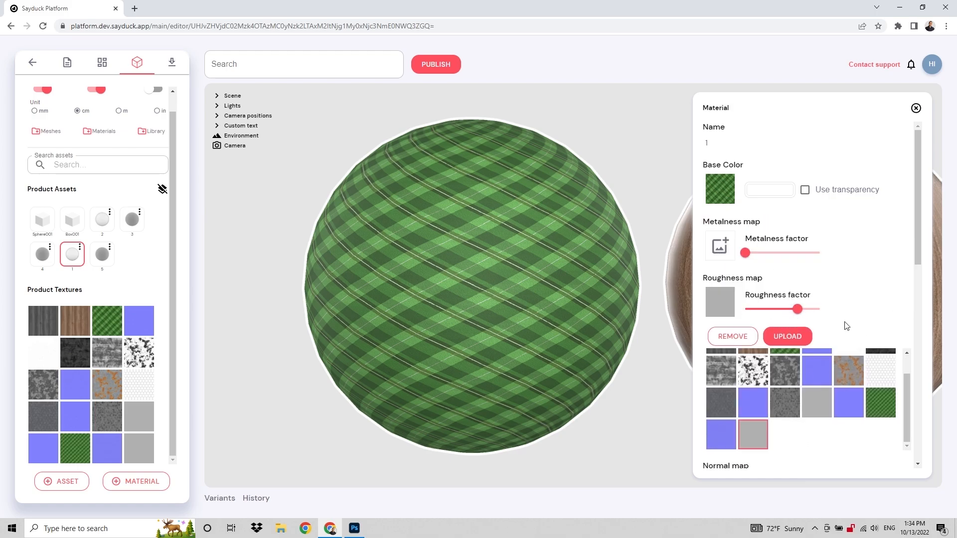
# - Raise the green checkered material's roughness factor to its maximum and close the roughness texture list
pyautogui.moveTo(827, 312); pyautogui.dragTo(866, 308)
pyautogui.click(739, 312)
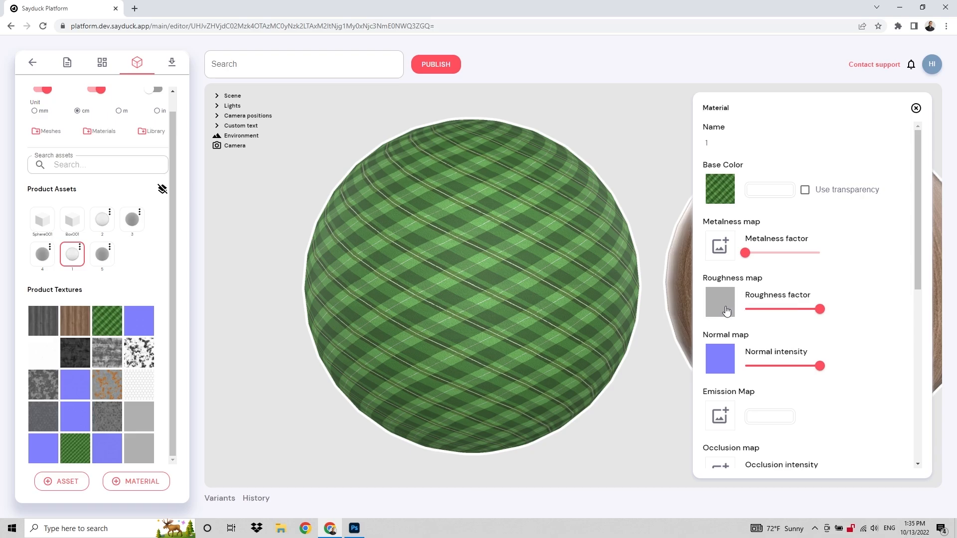
# - Check the optimized texture sizes of the last gray roughness texture and the blue normal map beside it, and close the texture details
pyautogui.click(144, 454)
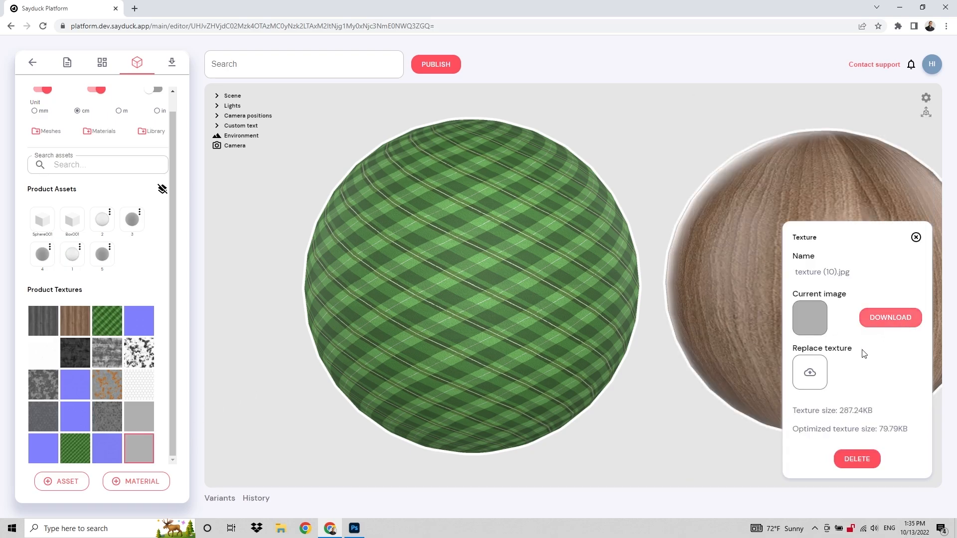
pyautogui.moveTo(884, 430); pyautogui.dragTo(918, 432)
pyautogui.click(907, 429)
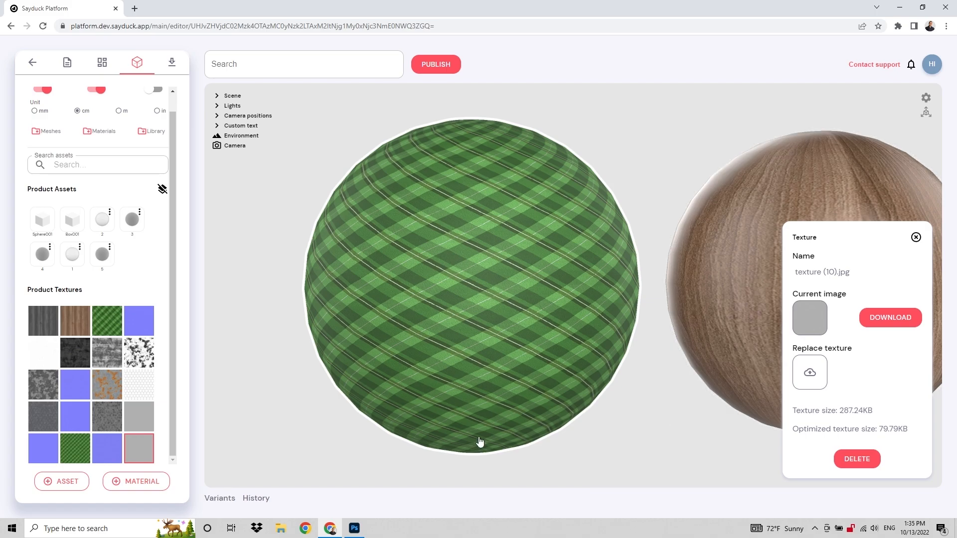
pyautogui.click(110, 458)
pyautogui.moveTo(882, 433); pyautogui.dragTo(919, 432)
pyautogui.click(919, 432)
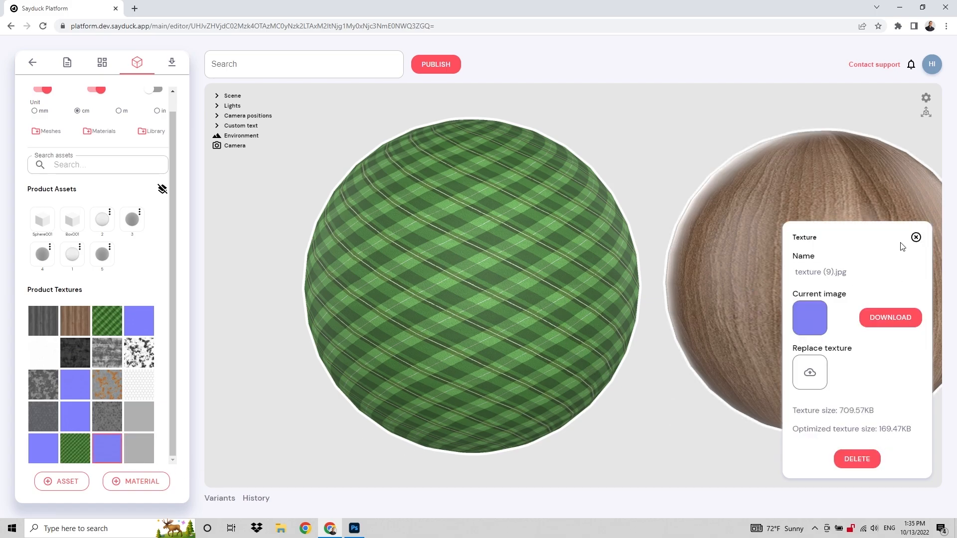
pyautogui.click(916, 238)
# - Open the green checkered sphere's material and try a roughness factor of 0.12 with the normal intensity near its minimum
pyautogui.click(609, 264)
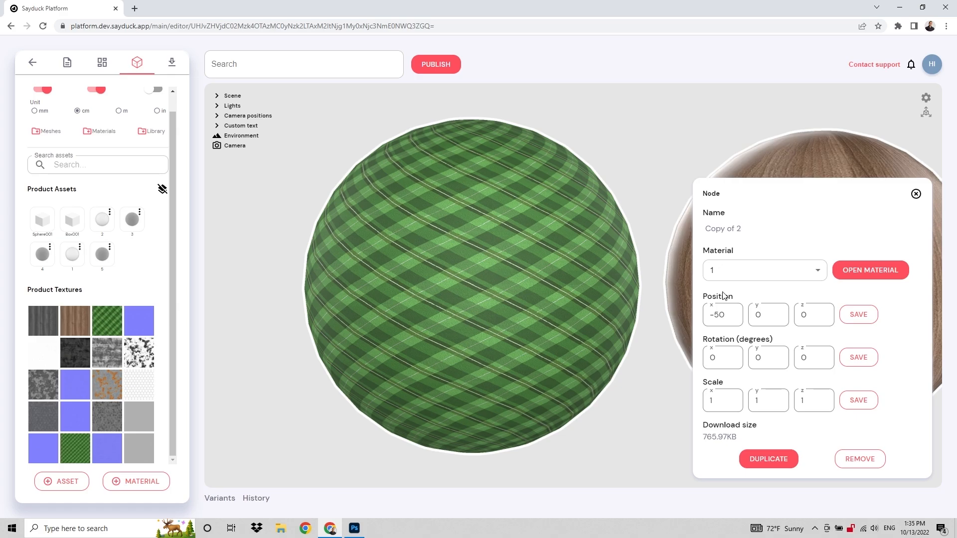
pyautogui.click(844, 272)
pyautogui.moveTo(825, 368); pyautogui.dragTo(745, 371)
pyautogui.moveTo(819, 310); pyautogui.dragTo(754, 309)
pyautogui.moveTo(820, 366); pyautogui.dragTo(754, 372)
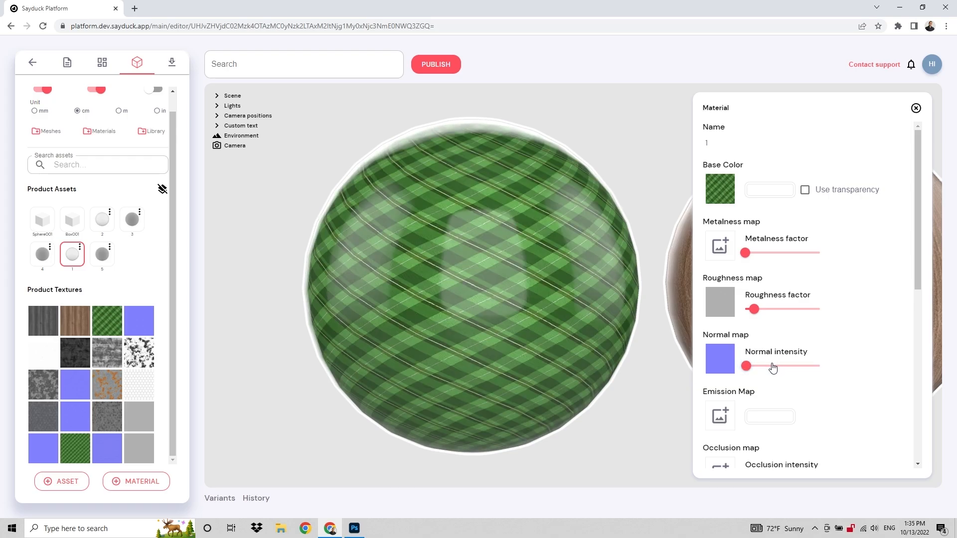
# - Return the green checkered material's normal intensity to nearly its maximum and its roughness factor to the maximum
pyautogui.scroll(-5, 823, 369)
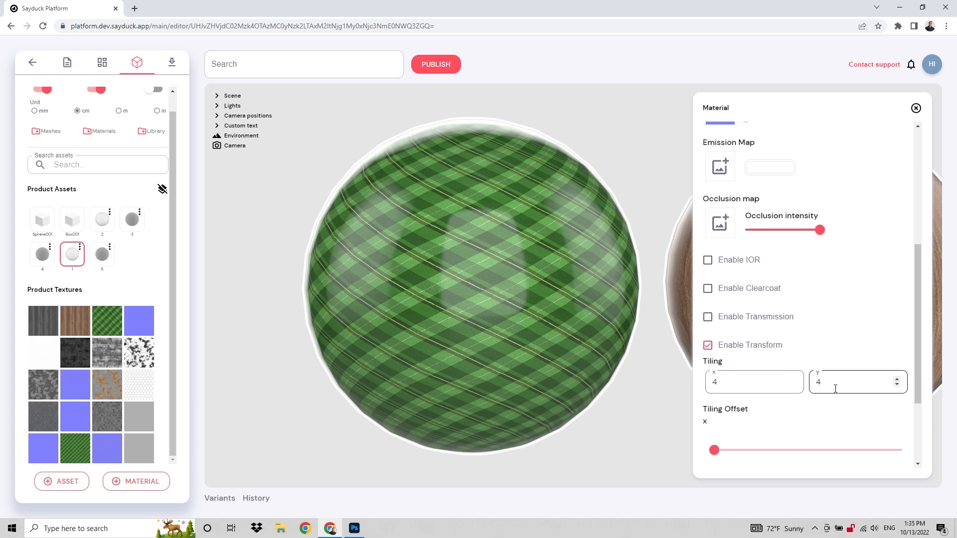
pyautogui.scroll(5, 779, 351)
pyautogui.moveTo(754, 266); pyautogui.dragTo(835, 266)
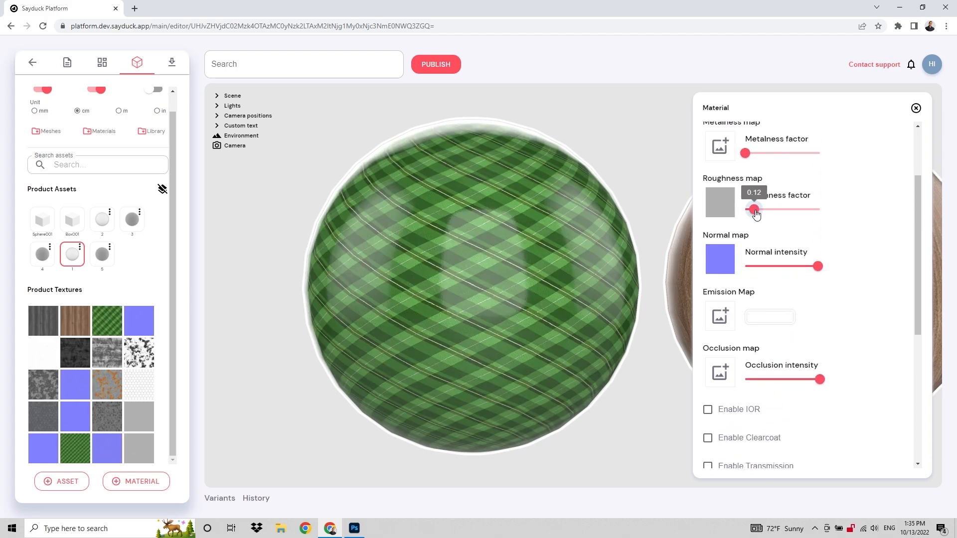
pyautogui.moveTo(754, 209); pyautogui.dragTo(822, 210)
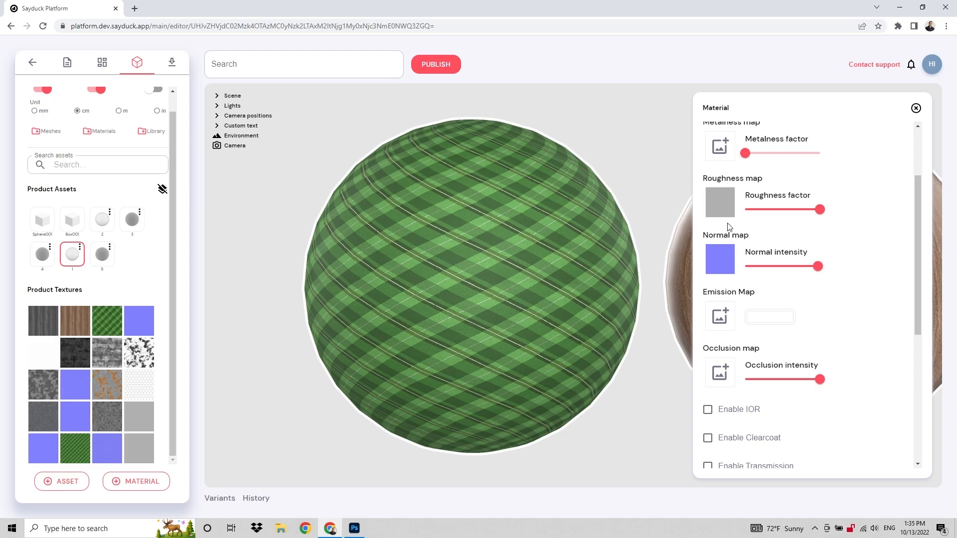
# - Remove the green checkered material's roughness and normal maps, set its roughness factor slightly above the middle, and close the material
pyautogui.click(727, 210)
pyautogui.click(733, 237)
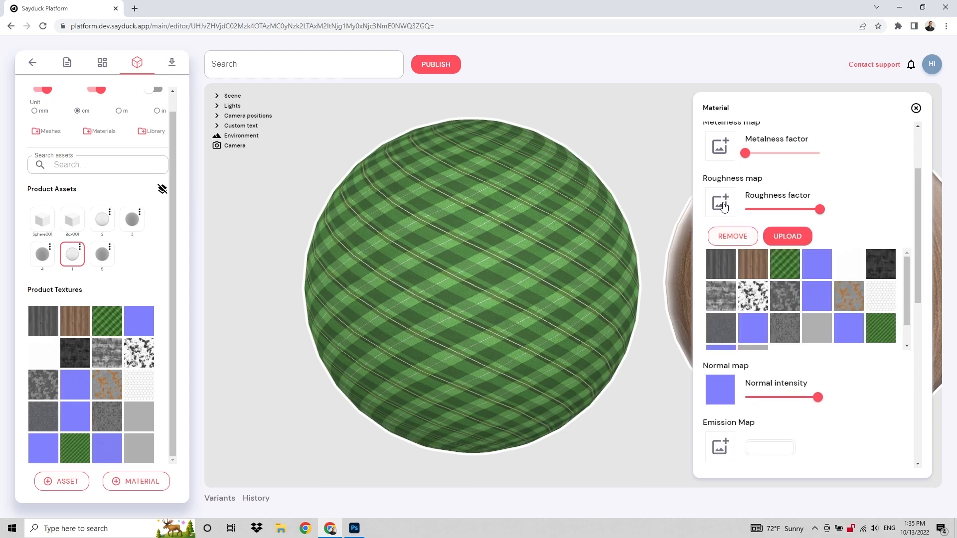
pyautogui.click(723, 269)
pyautogui.click(735, 293)
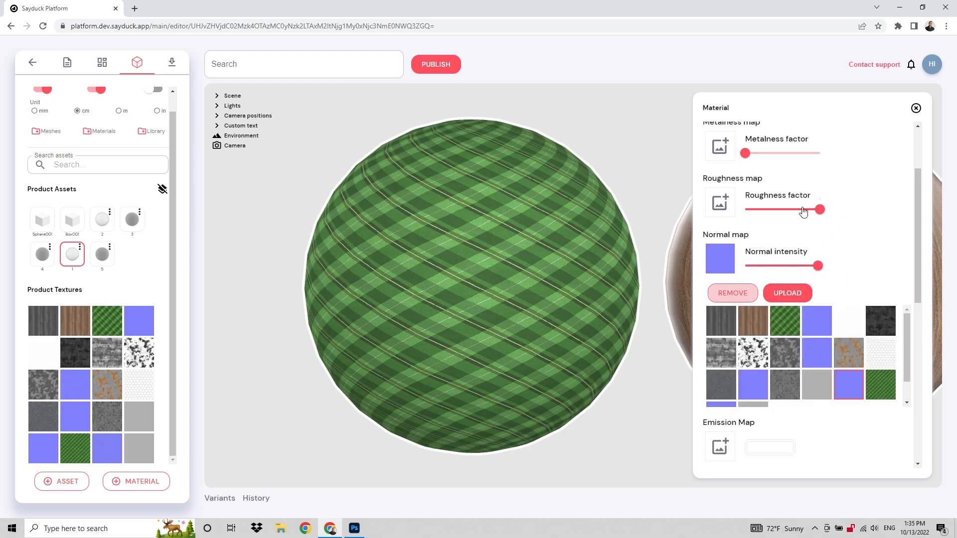
pyautogui.moveTo(819, 209); pyautogui.dragTo(788, 211)
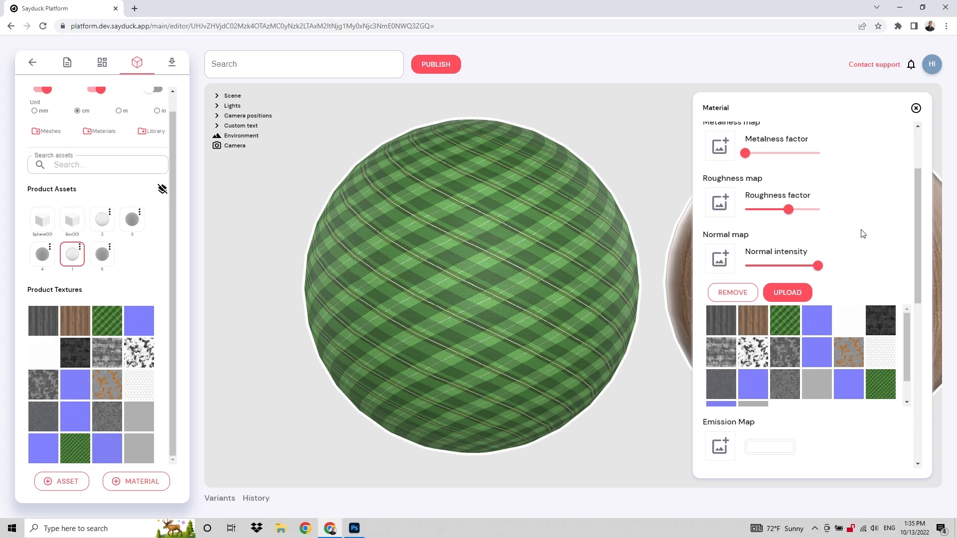
pyautogui.click(920, 109)
# - Open the wooden sphere's material and set its transform tiling to 4 in both x and y
pyautogui.click(688, 167)
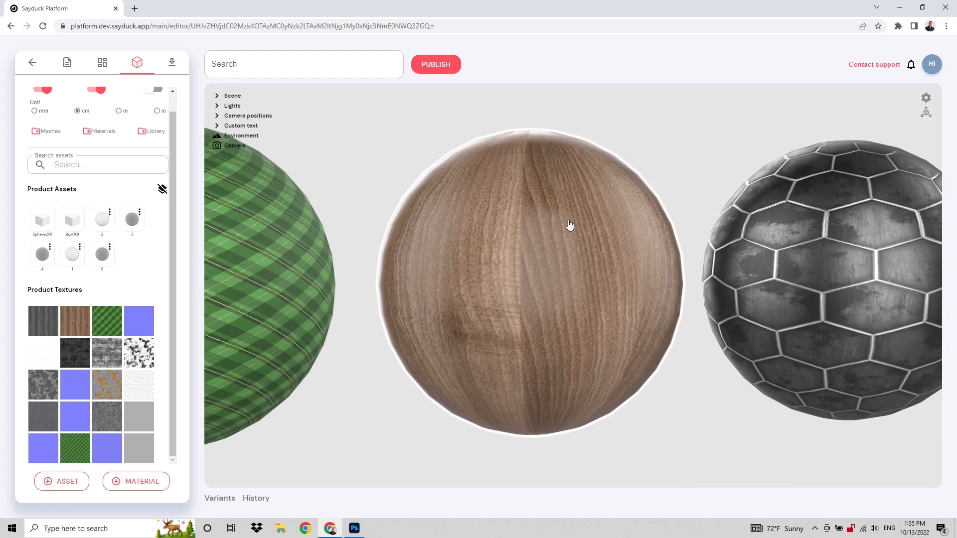
pyautogui.click(785, 269)
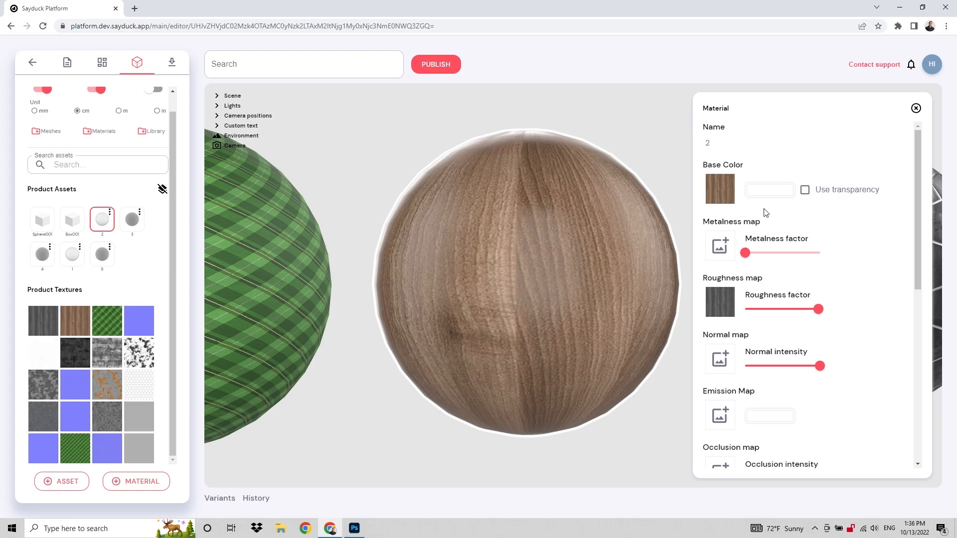
pyautogui.moveTo(458, 337); pyautogui.dragTo(483, 331)
pyautogui.scroll(-3, 820, 290)
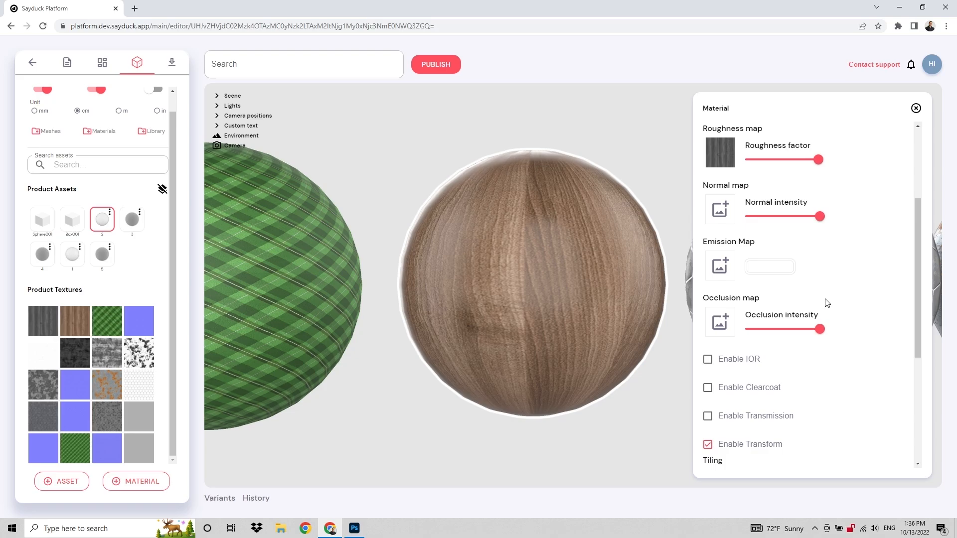
pyautogui.scroll(-3, 827, 302)
pyautogui.doubleClick(739, 333)
pyautogui.write('4')
pyautogui.click(847, 332)
pyautogui.write('4')
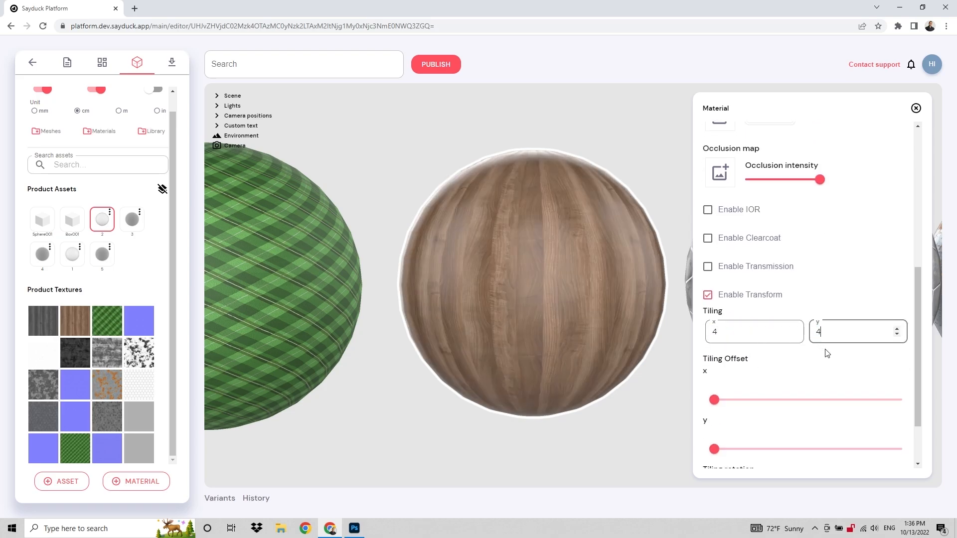
# - Inspect the wood grain on the sphere and set the material's y tiling to 1
pyautogui.moveTo(638, 341)
pyautogui.mouseDown()
pyautogui.moveTo(599, 363)
pyautogui.moveTo(562, 235)
pyautogui.mouseUp()
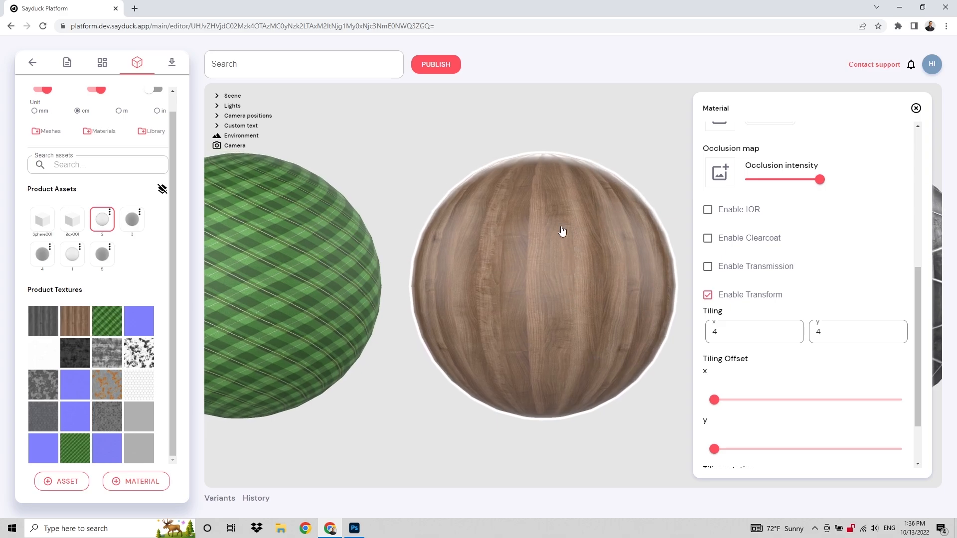
pyautogui.moveTo(565, 355); pyautogui.dragTo(517, 299)
pyautogui.doubleClick(820, 333)
pyautogui.write('1')
pyautogui.click(841, 359)
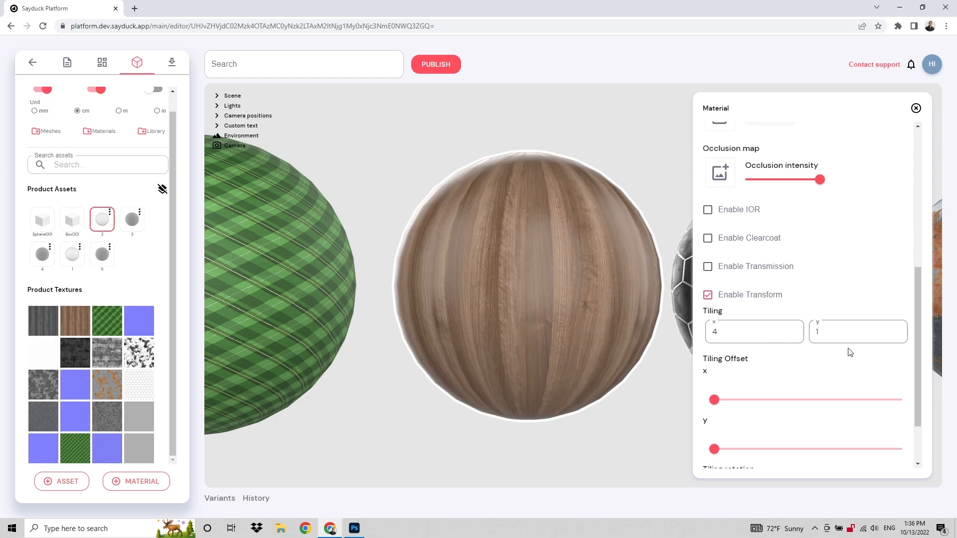
# - Try the wood material without its roughness map at a roughness factor of 0.27, and restore texture (2).jpg with the factor at maximum
pyautogui.scroll(5, 775, 214)
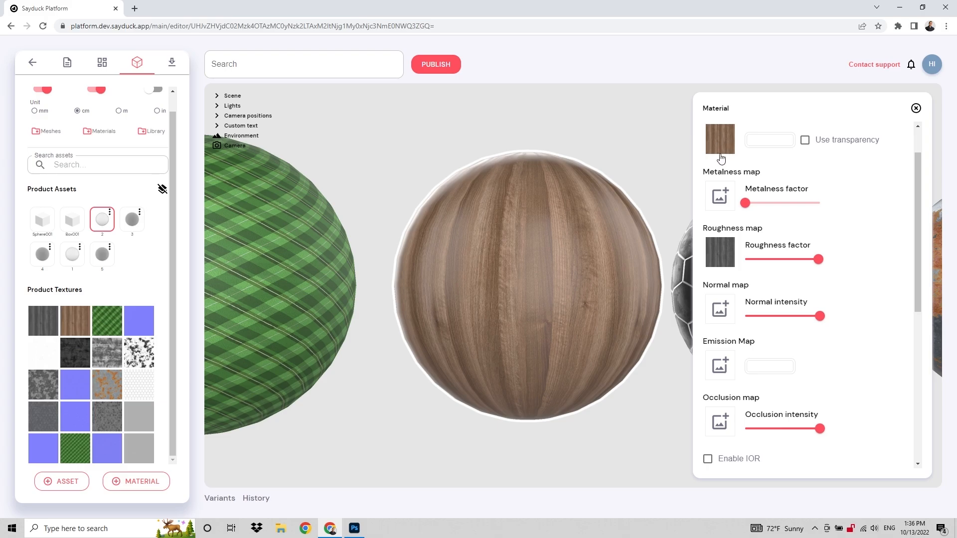
pyautogui.click(727, 261)
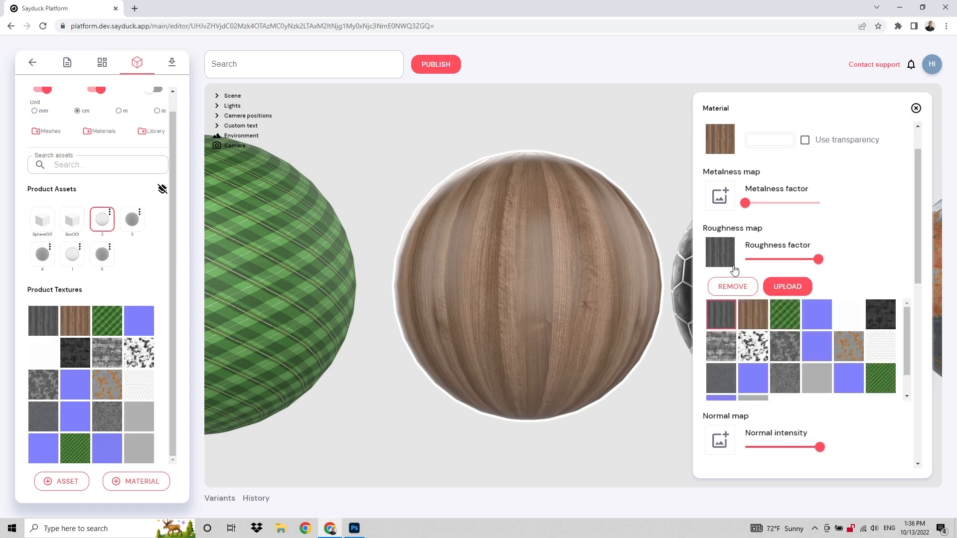
pyautogui.click(746, 287)
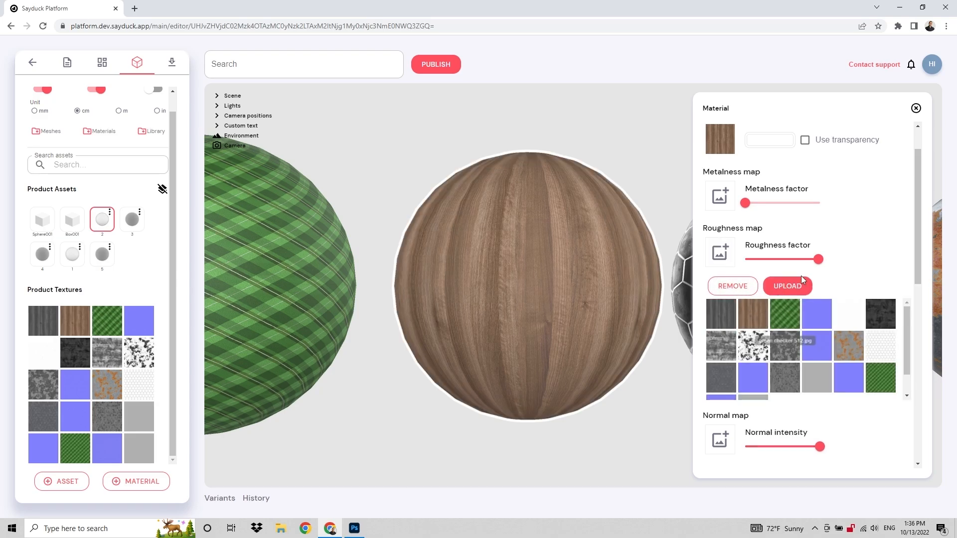
pyautogui.moveTo(819, 259); pyautogui.dragTo(766, 260)
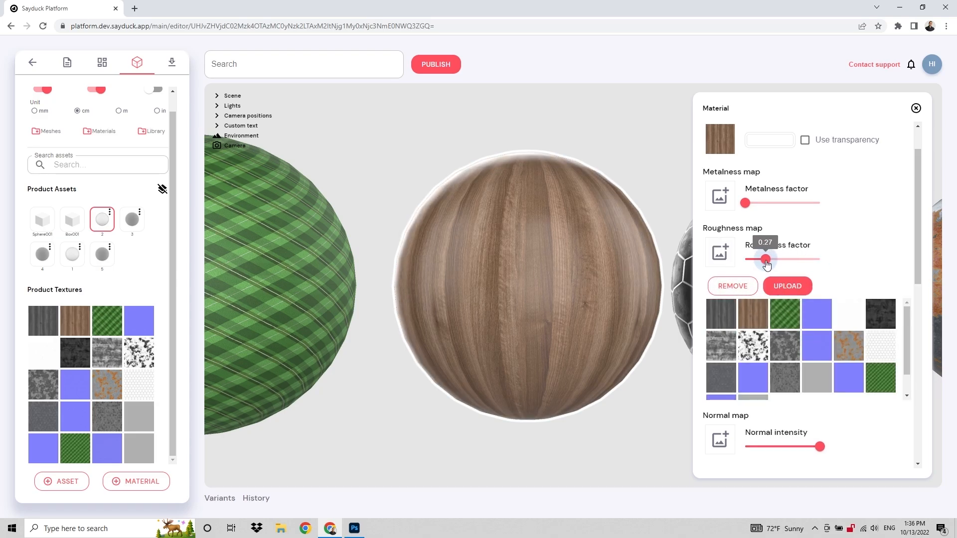
pyautogui.click(720, 313)
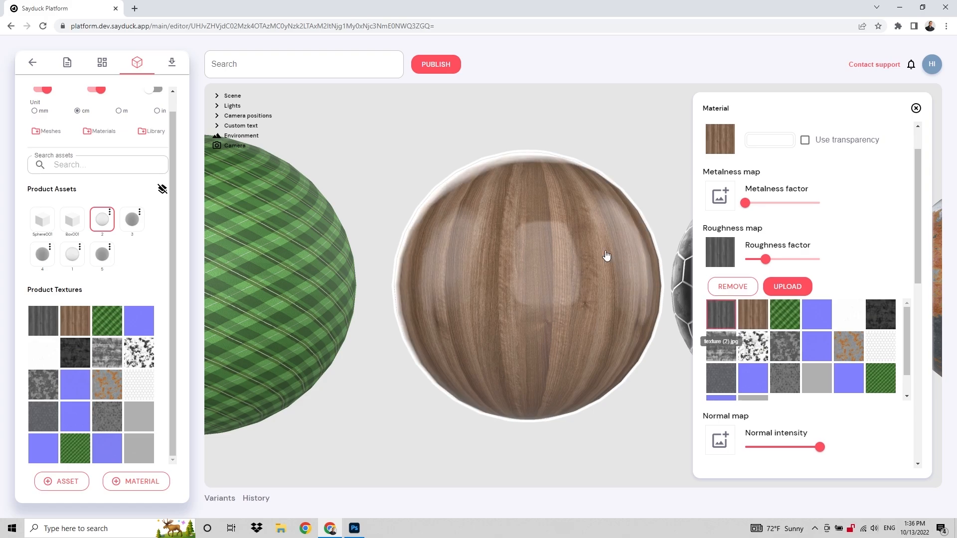
pyautogui.moveTo(766, 260); pyautogui.dragTo(848, 262)
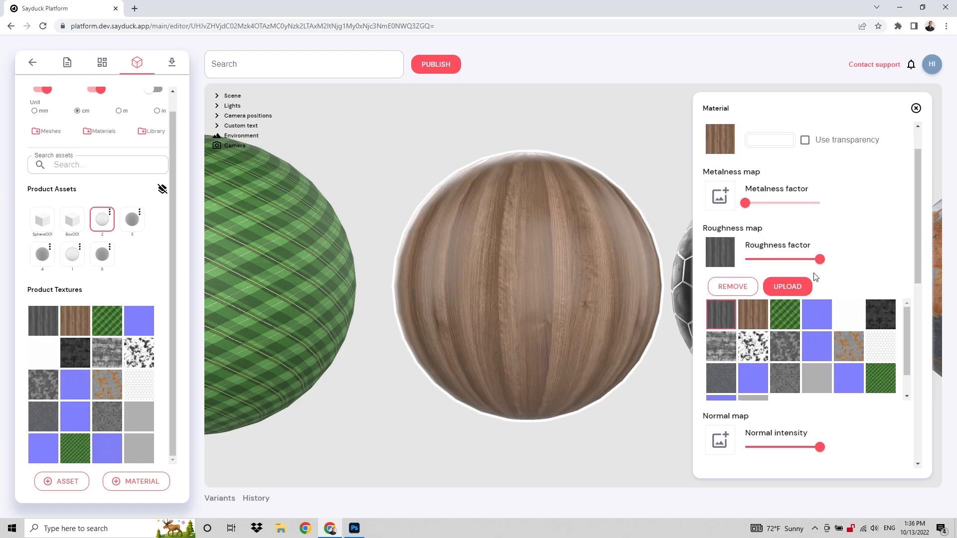
# - Open the hexagon-tiled sphere's material, temporarily remove its base color texture to compare the look, and assign the same dark gray texture again
pyautogui.moveTo(413, 285); pyautogui.dragTo(547, 346)
pyautogui.click(547, 346)
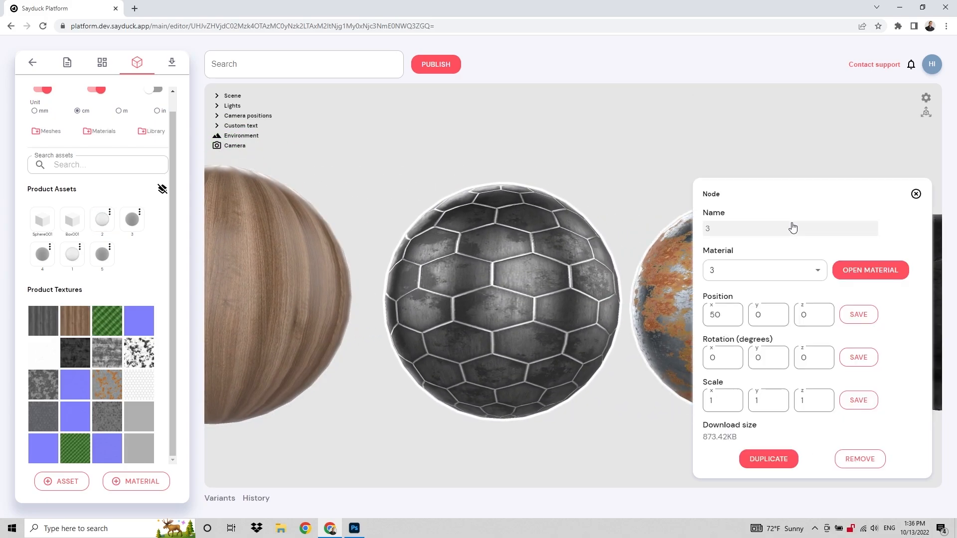
pyautogui.click(870, 269)
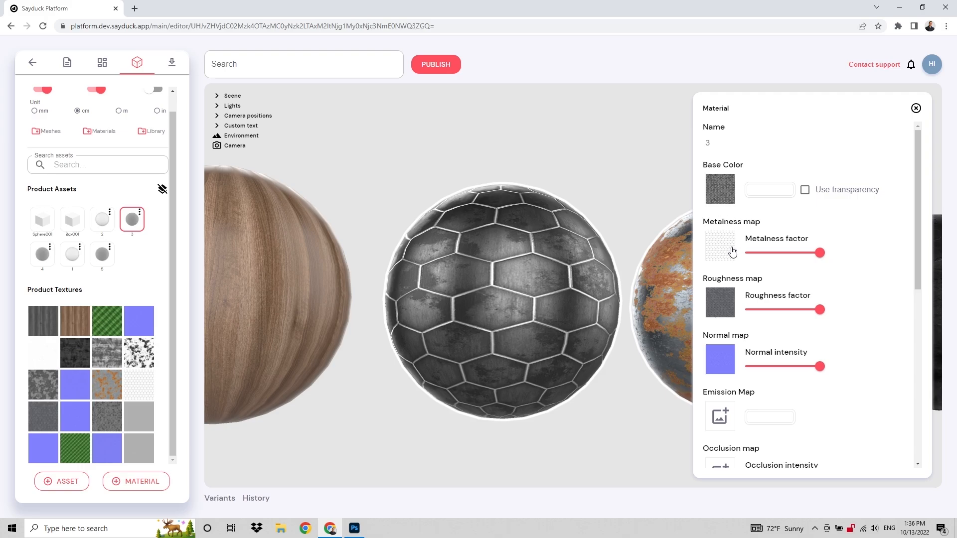
pyautogui.click(728, 194)
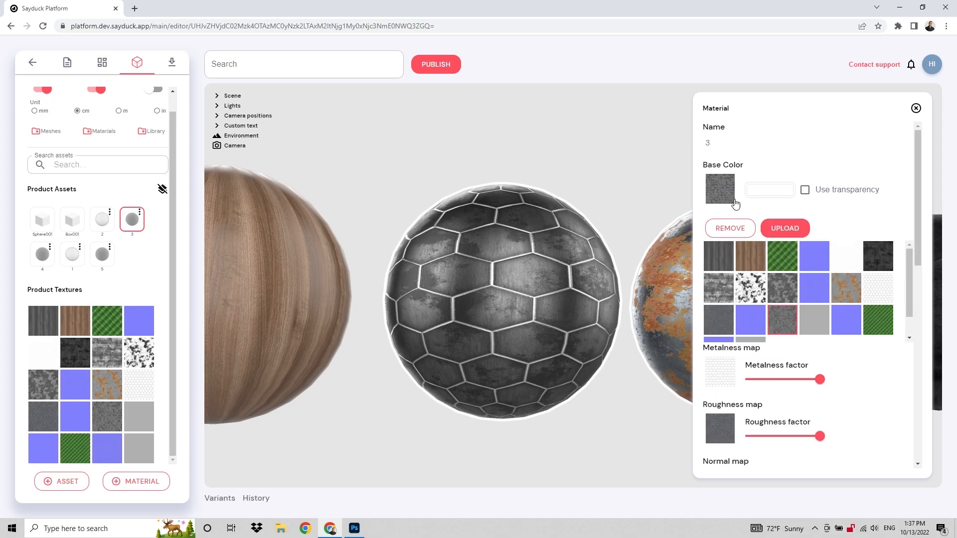
pyautogui.click(737, 228)
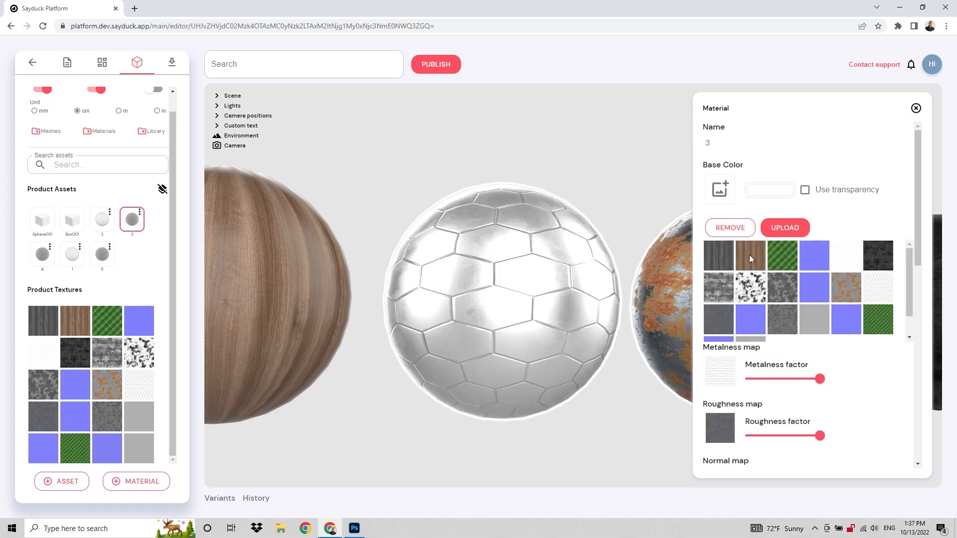
pyautogui.moveTo(577, 222); pyautogui.dragTo(589, 182)
pyautogui.click(783, 319)
# - Temporarily remove the hexagon material's metalness map to compare the look, and reassign the white hexagon texture (10).jpg
pyautogui.scroll(-1, 841, 320)
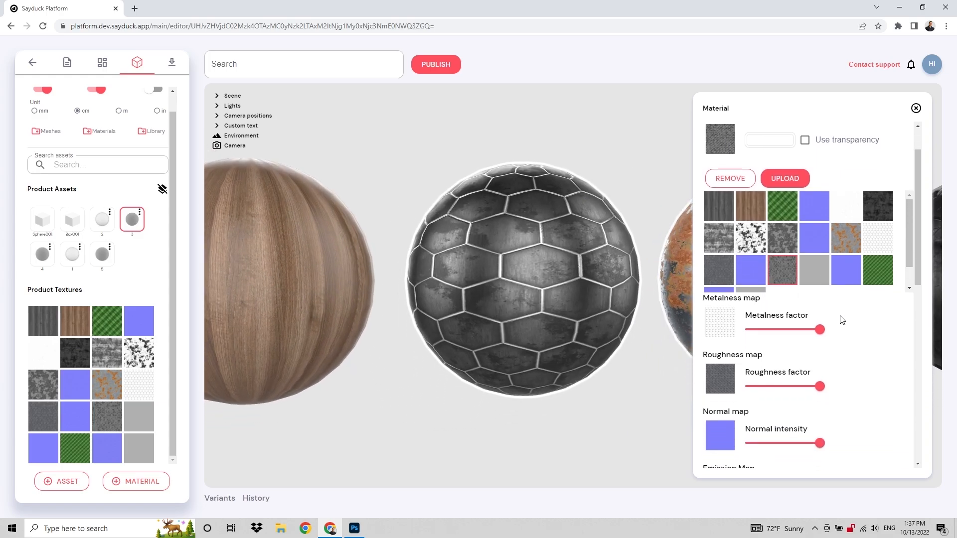
pyautogui.scroll(-2, 841, 320)
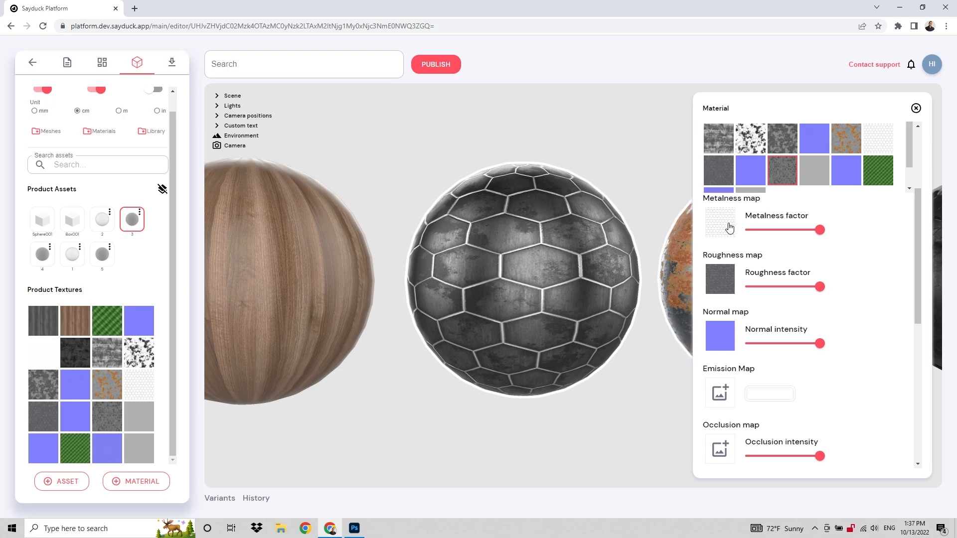
pyautogui.click(729, 228)
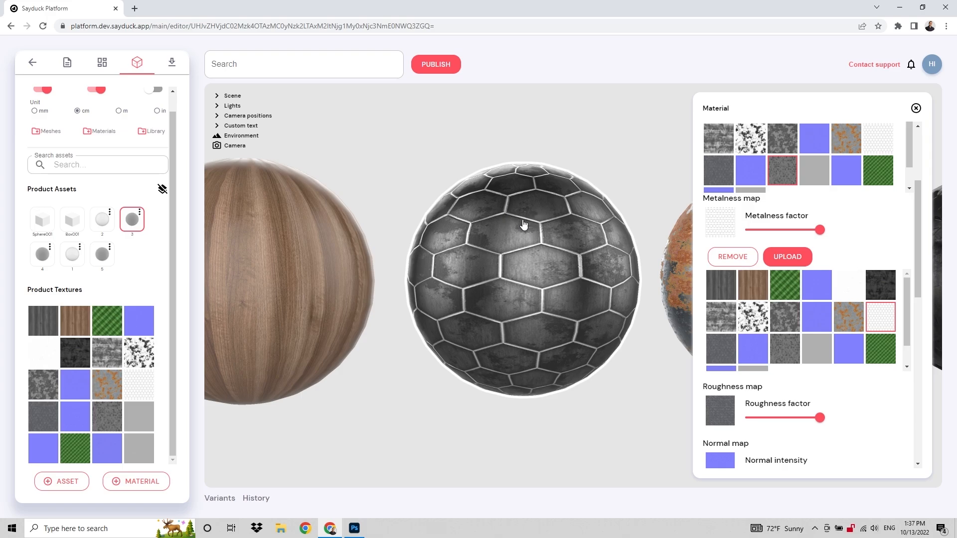
pyautogui.click(732, 257)
pyautogui.moveTo(528, 216)
pyautogui.mouseDown()
pyautogui.moveTo(598, 220)
pyautogui.moveTo(504, 220)
pyautogui.moveTo(524, 222)
pyautogui.mouseUp()
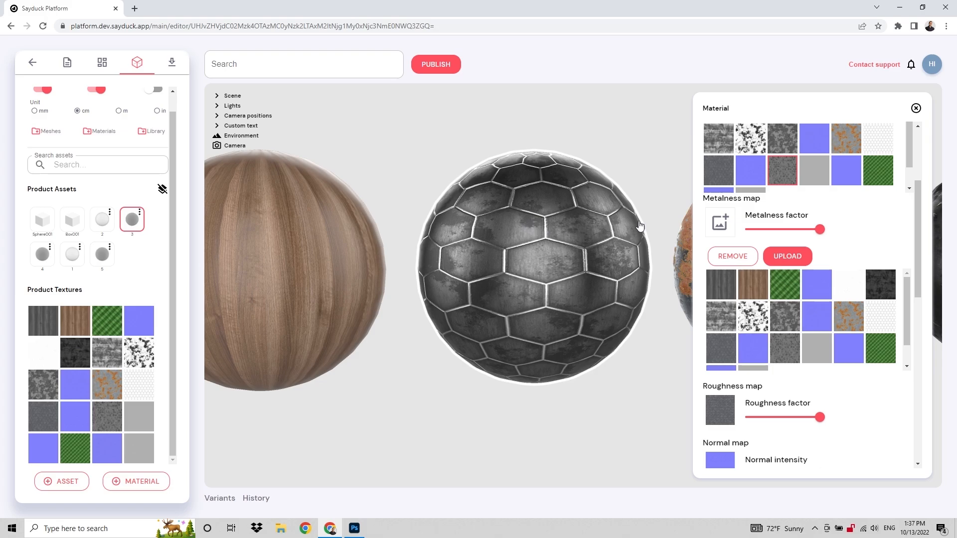
pyautogui.click(882, 318)
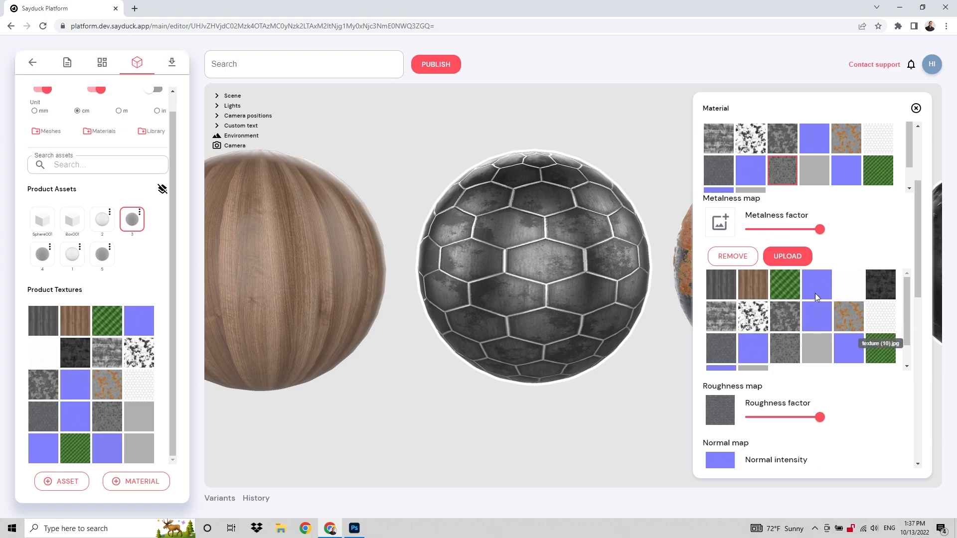
# - Check the optimized texture size of the white hexagon metalness texture among the product textures
pyautogui.click(141, 386)
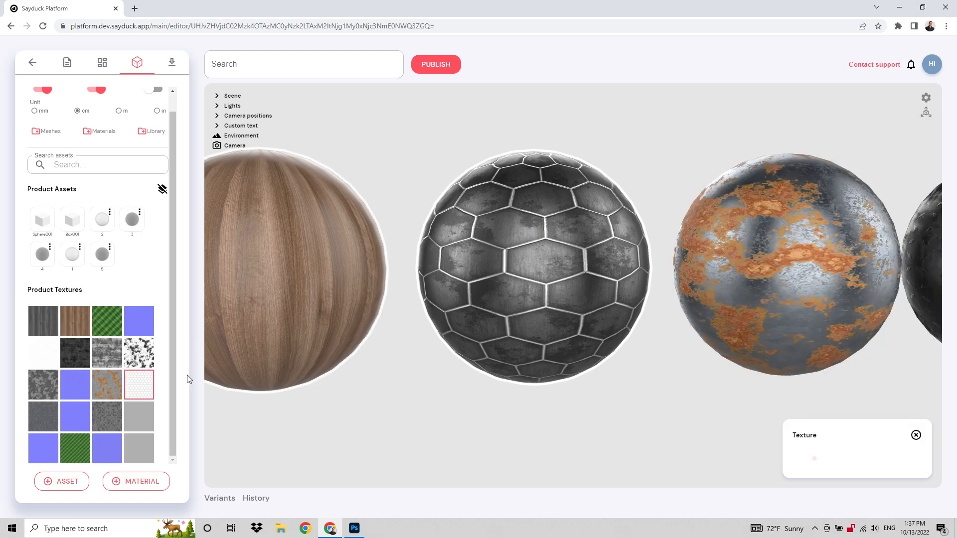
pyautogui.moveTo(881, 430); pyautogui.dragTo(904, 434)
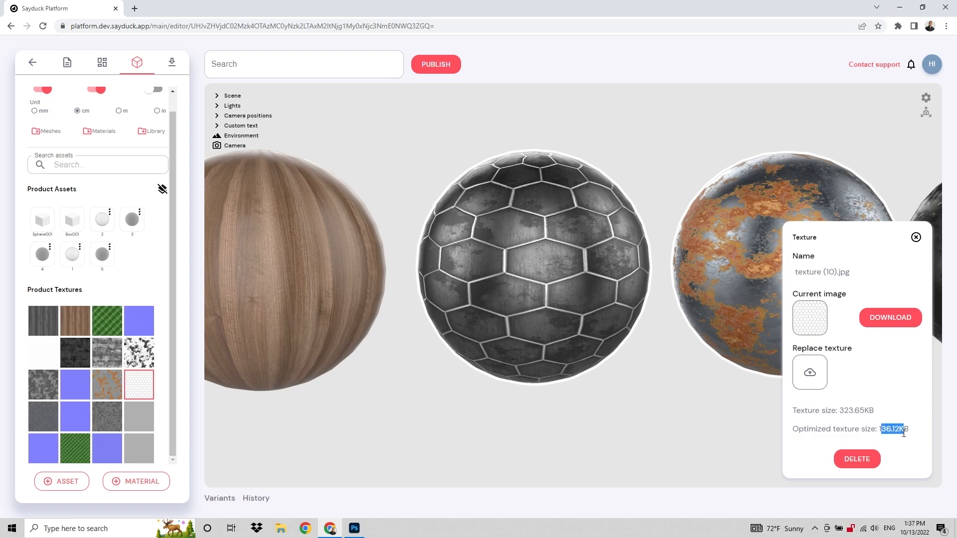
# - Select the hexagon-tiled sphere and open its material for a closer look at its maps
pyautogui.click(904, 420)
pyautogui.click(599, 220)
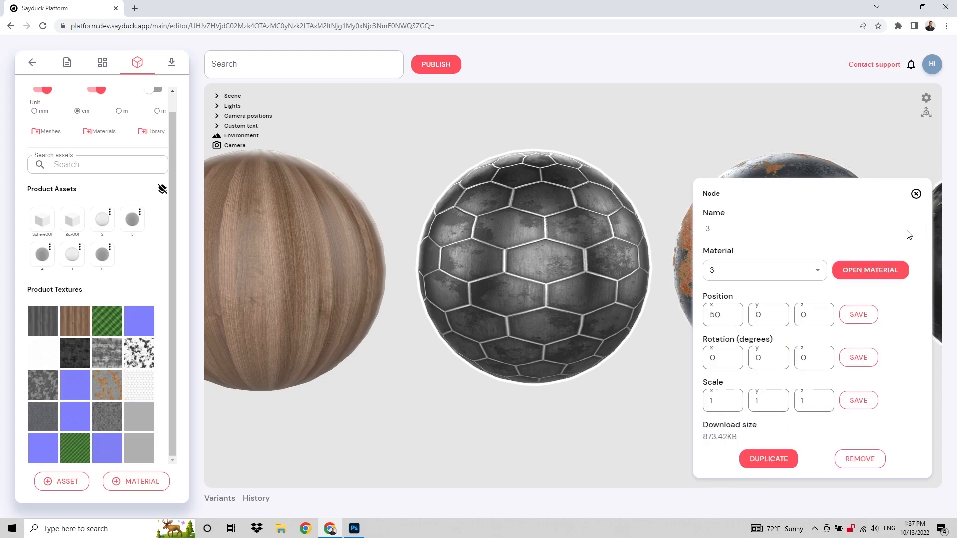
pyautogui.click(870, 273)
pyautogui.scroll(-2, 816, 296)
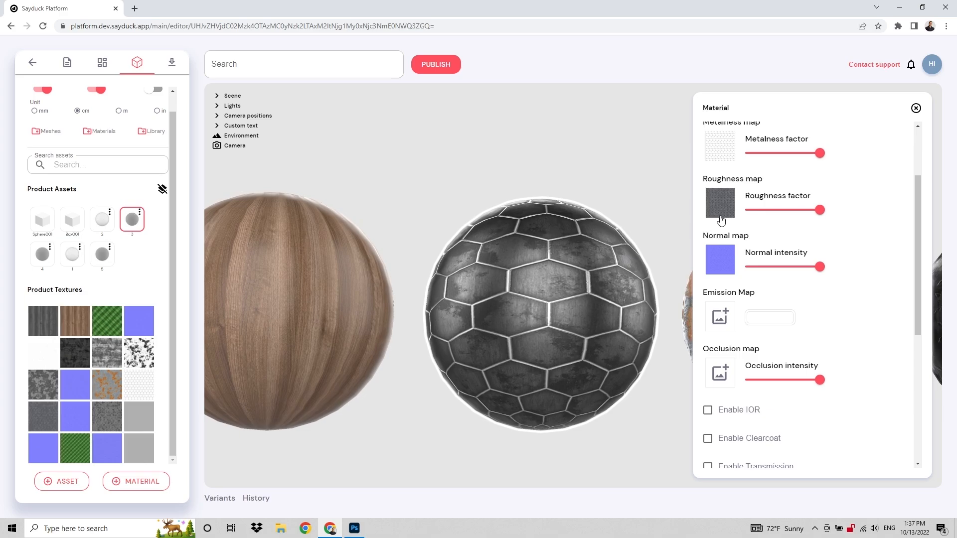
pyautogui.scroll(4, 595, 279)
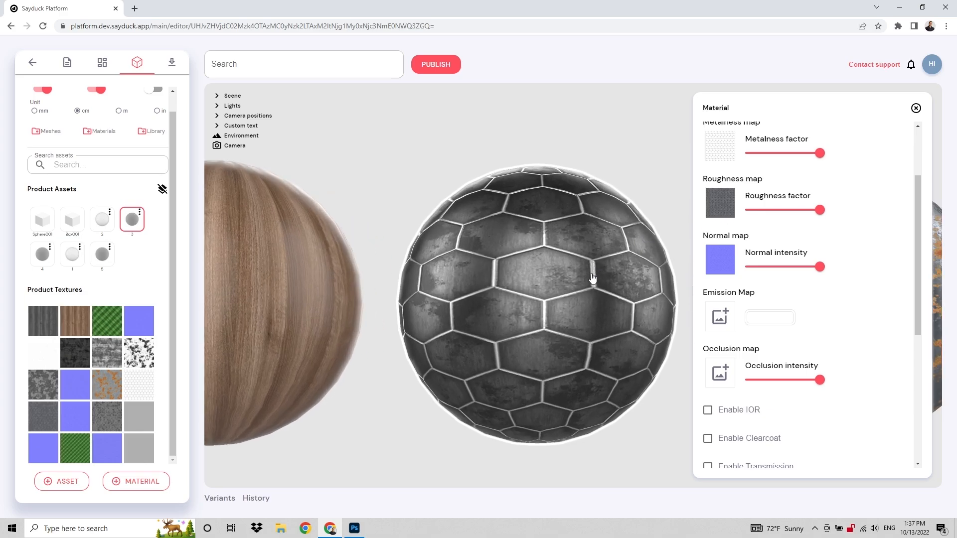
pyautogui.moveTo(518, 228)
pyautogui.mouseDown()
pyautogui.moveTo(590, 216)
pyautogui.moveTo(523, 225)
pyautogui.mouseUp()
pyautogui.click(855, 270)
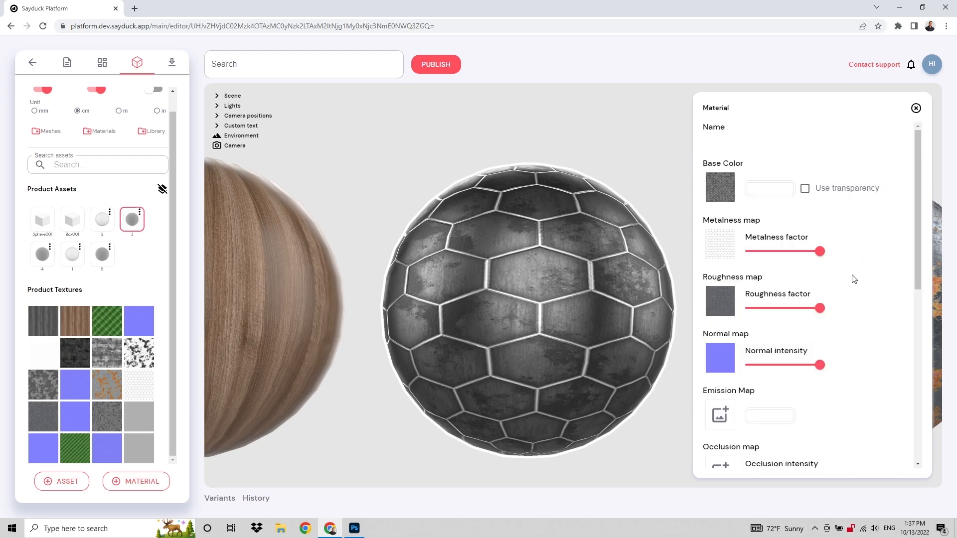
# - Try the hexagon material without its roughness map at about one third roughness factor, and reassign the dark gray texture with the factor at maximum
pyautogui.click(724, 310)
pyautogui.click(733, 339)
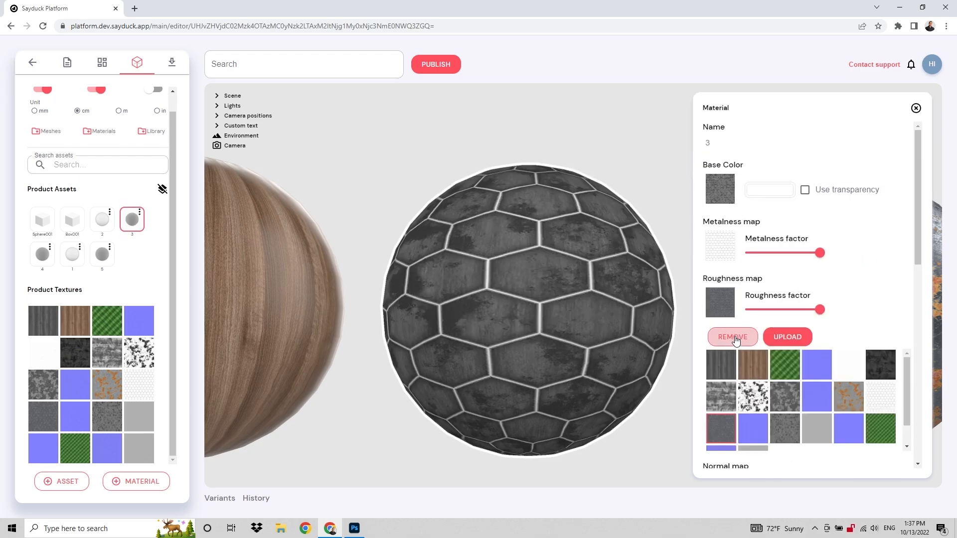
pyautogui.moveTo(820, 309); pyautogui.dragTo(770, 310)
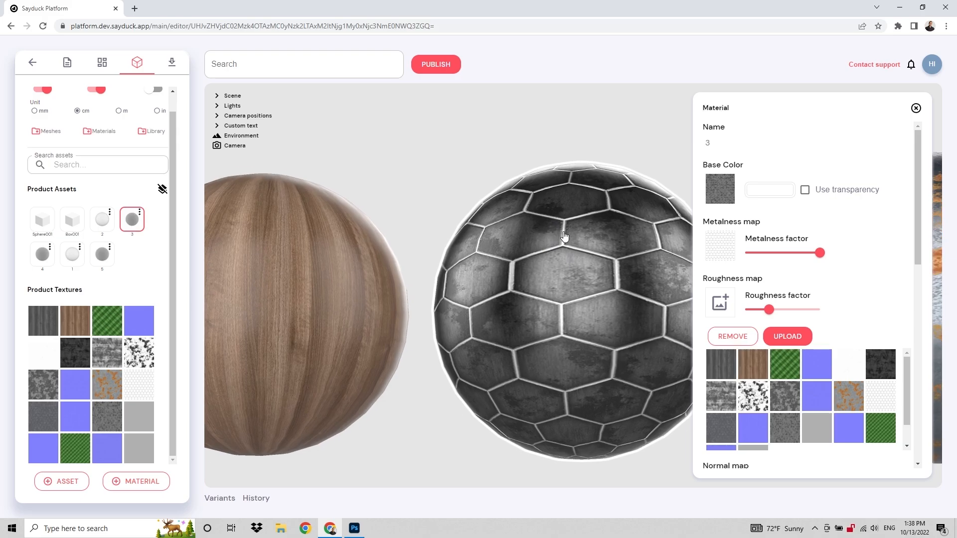
pyautogui.scroll(5, 553, 237)
pyautogui.moveTo(565, 275); pyautogui.dragTo(535, 298)
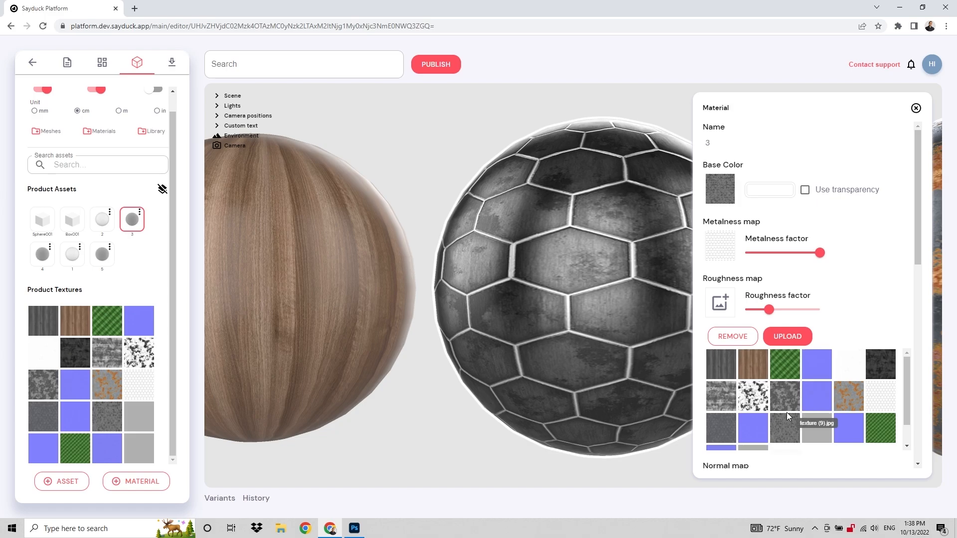
pyautogui.click(720, 435)
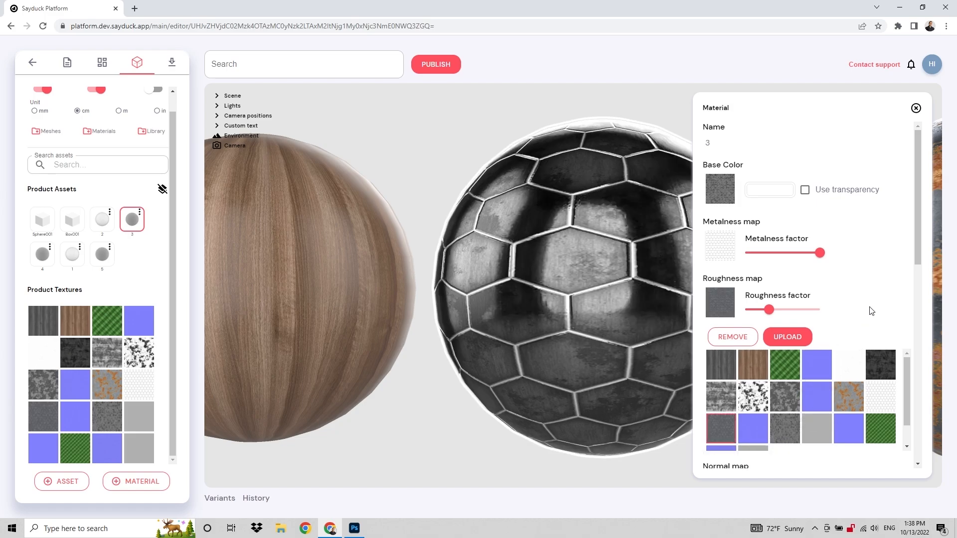
pyautogui.moveTo(788, 316); pyautogui.dragTo(872, 307)
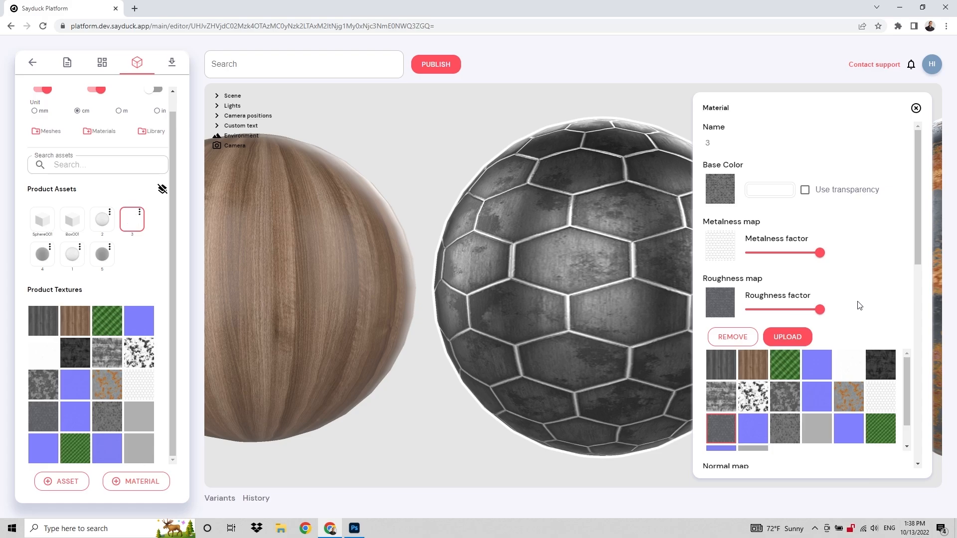
# - Try a lower normal intensity on the hexagon material, restore it to maximum, and compare the surface relief
pyautogui.scroll(-2, 866, 308)
pyautogui.moveTo(588, 341); pyautogui.dragTo(609, 337)
pyautogui.click(820, 398)
pyautogui.moveTo(820, 399); pyautogui.dragTo(847, 398)
pyautogui.moveTo(741, 401)
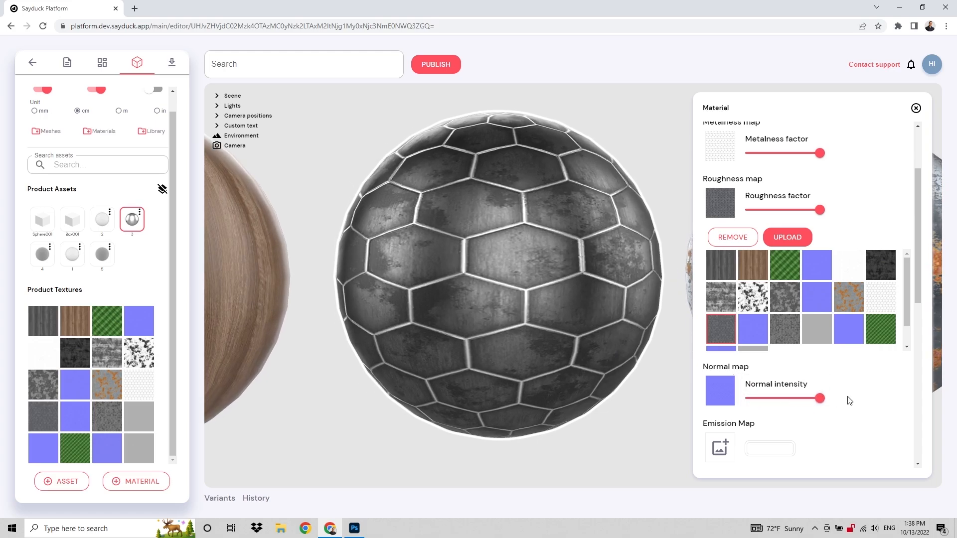
pyautogui.moveTo(631, 365)
pyautogui.mouseDown()
pyautogui.moveTo(605, 369)
pyautogui.moveTo(627, 371)
pyautogui.mouseUp()
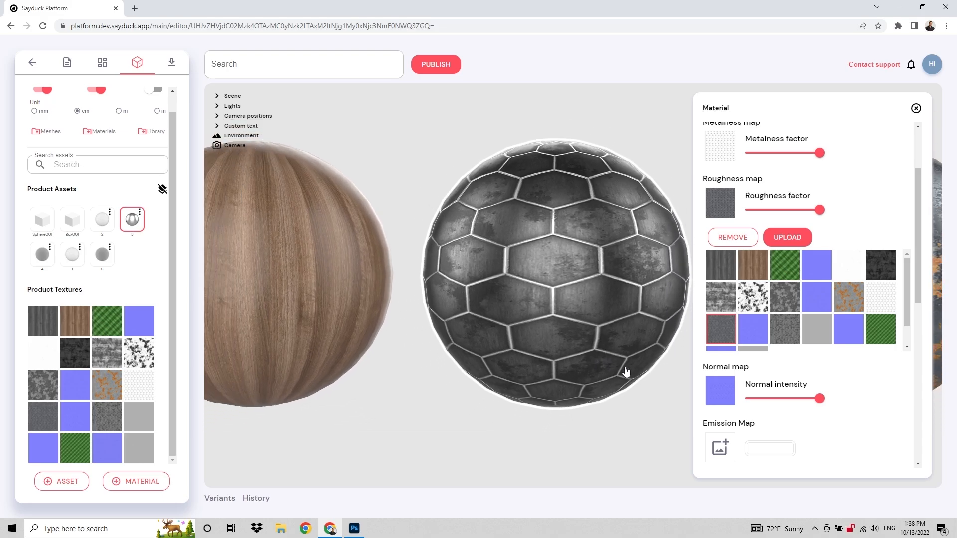
# - Set the hexagon material's tiling to 3 in both x and y
pyautogui.click(722, 205)
pyautogui.moveTo(587, 251); pyautogui.dragTo(626, 280)
pyautogui.scroll(-5, 749, 304)
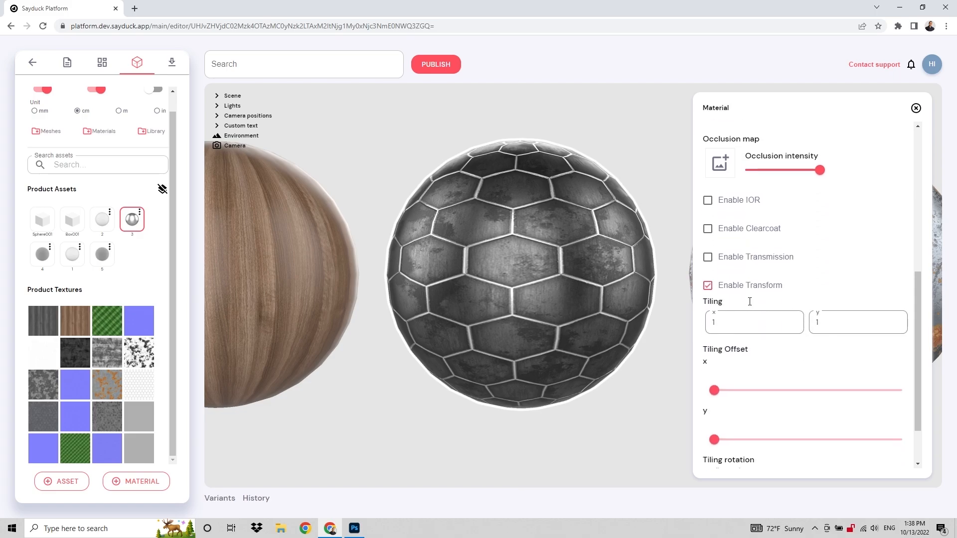
pyautogui.moveTo(728, 283); pyautogui.dragTo(696, 284)
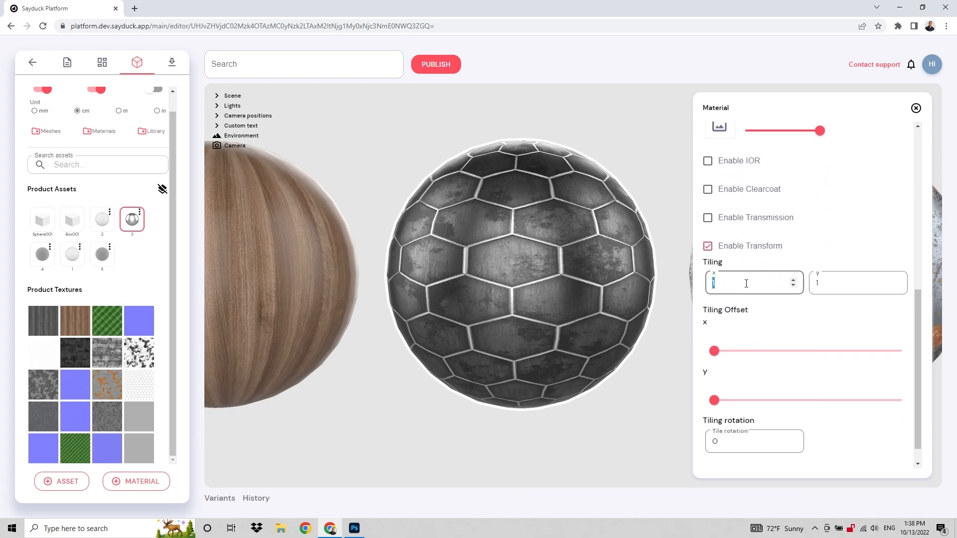
pyautogui.write('3')
pyautogui.doubleClick(824, 283)
pyautogui.write('3')
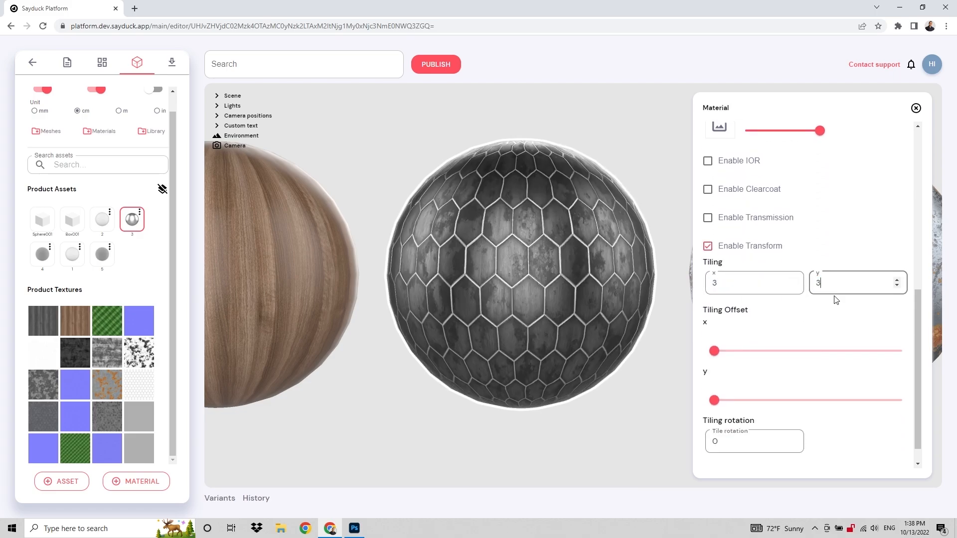
pyautogui.click(830, 304)
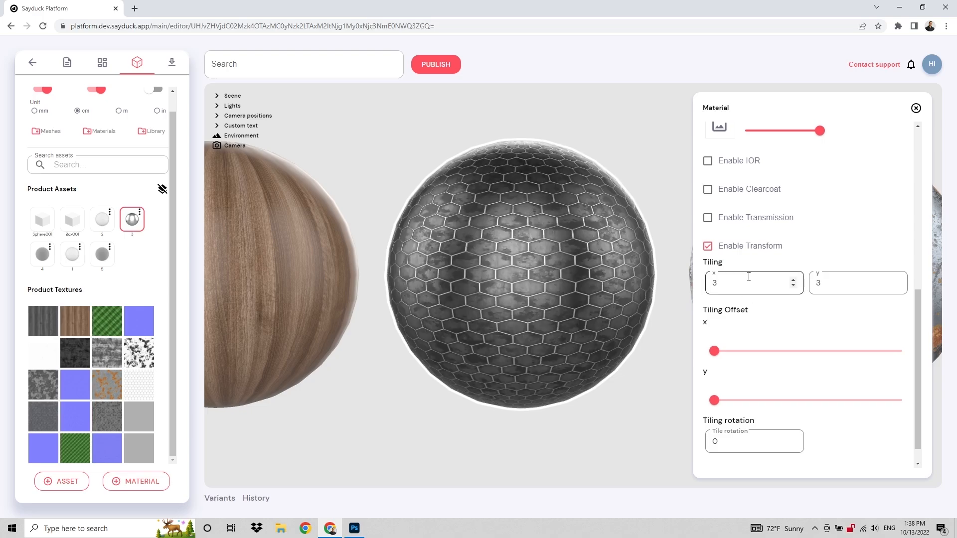
# - Reduce the tiled hexagon material's normal intensity to about zero, compare the look near and far, and restore the intensity to maximum
pyautogui.scroll(2, 783, 258)
pyautogui.scroll(4, 784, 259)
pyautogui.click(819, 317)
pyautogui.click(747, 322)
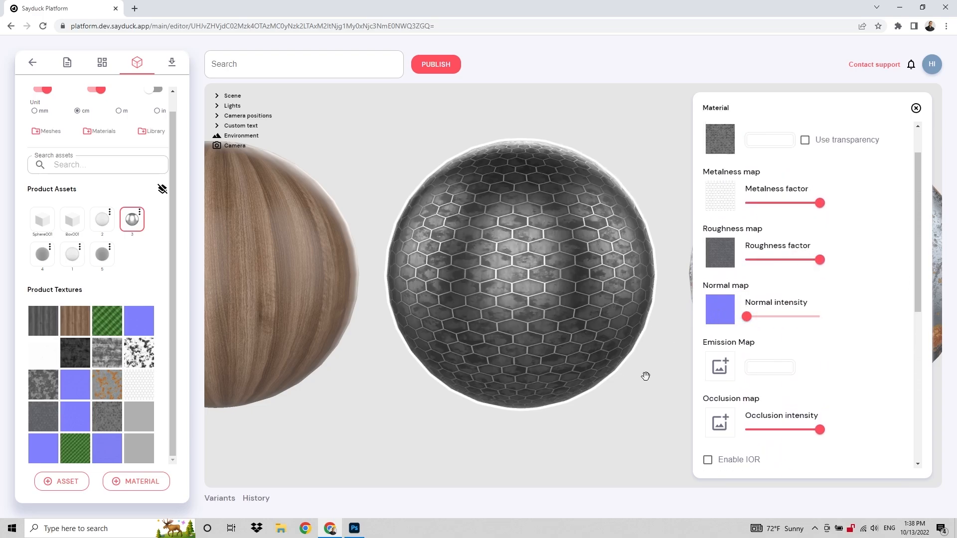
pyautogui.moveTo(603, 290); pyautogui.dragTo(606, 340)
pyautogui.scroll(-4, 618, 348)
pyautogui.scroll(-5, 592, 342)
pyautogui.moveTo(749, 320)
pyautogui.moveTo(749, 319); pyautogui.dragTo(827, 321)
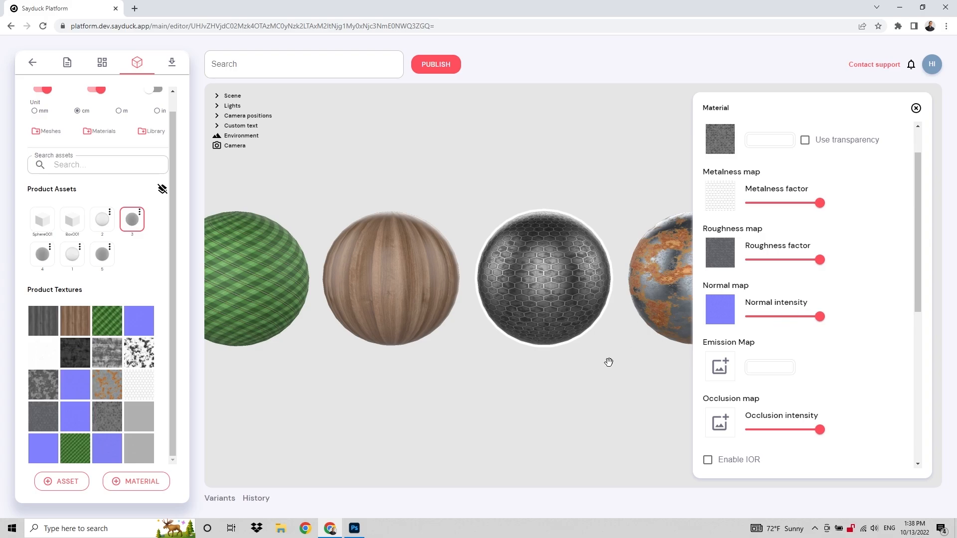
# - Select the rusty metal sphere beside the hexagon one and open its material
pyautogui.moveTo(612, 362); pyautogui.dragTo(539, 363, button='right')
pyautogui.scroll(5, 544, 358)
pyautogui.click(534, 318)
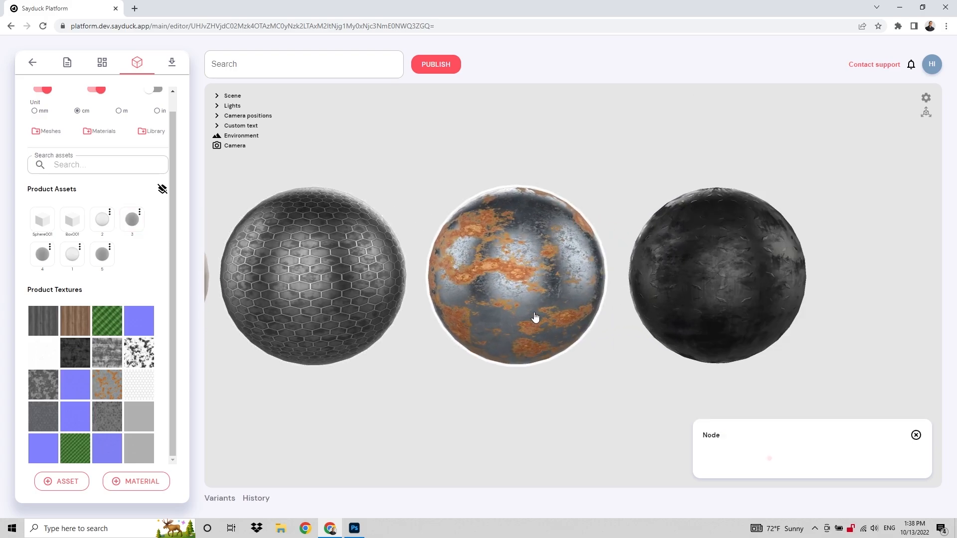
pyautogui.click(856, 275)
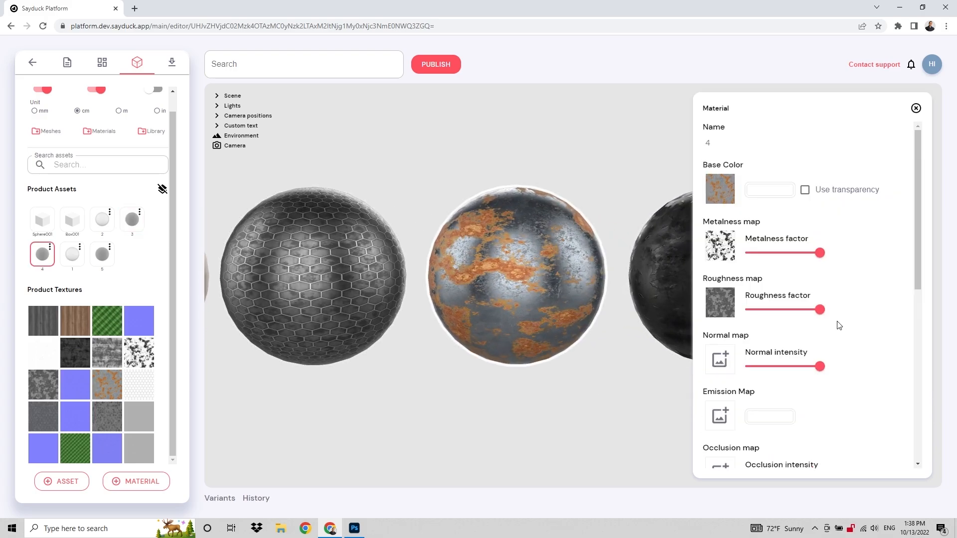
pyautogui.scroll(5, 521, 297)
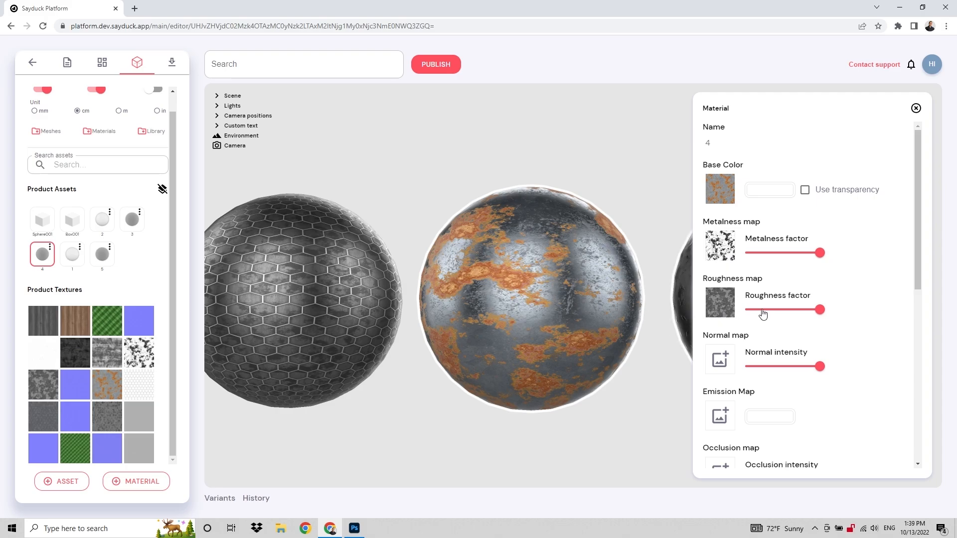
# - Try the rusty material without its roughness map at a roughness factor of 0.24, and restore texture (8).jpg with the factor at maximum
pyautogui.click(727, 308)
pyautogui.click(740, 338)
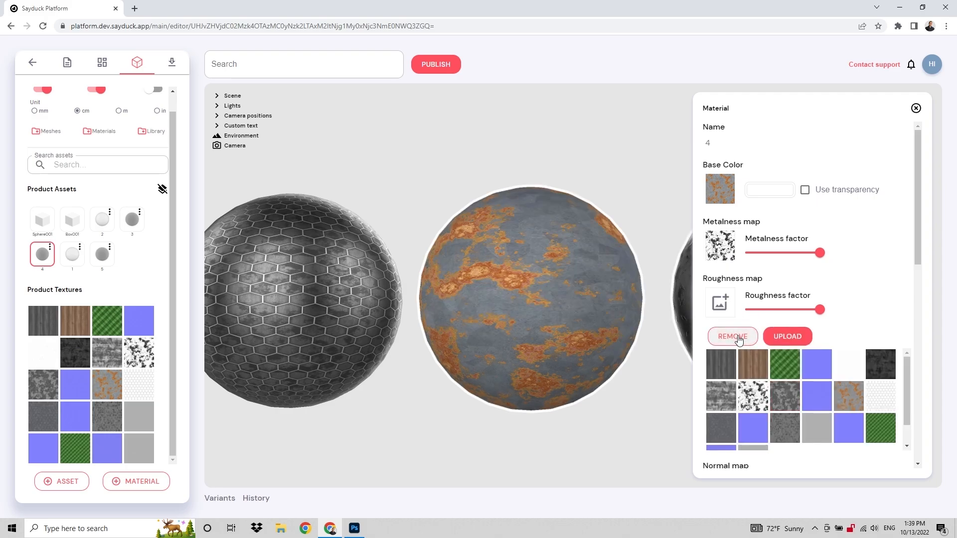
pyautogui.click(818, 310)
pyautogui.moveTo(778, 309)
pyautogui.mouseDown()
pyautogui.moveTo(752, 309)
pyautogui.moveTo(763, 310)
pyautogui.mouseUp()
pyautogui.moveTo(587, 312); pyautogui.dragTo(604, 272)
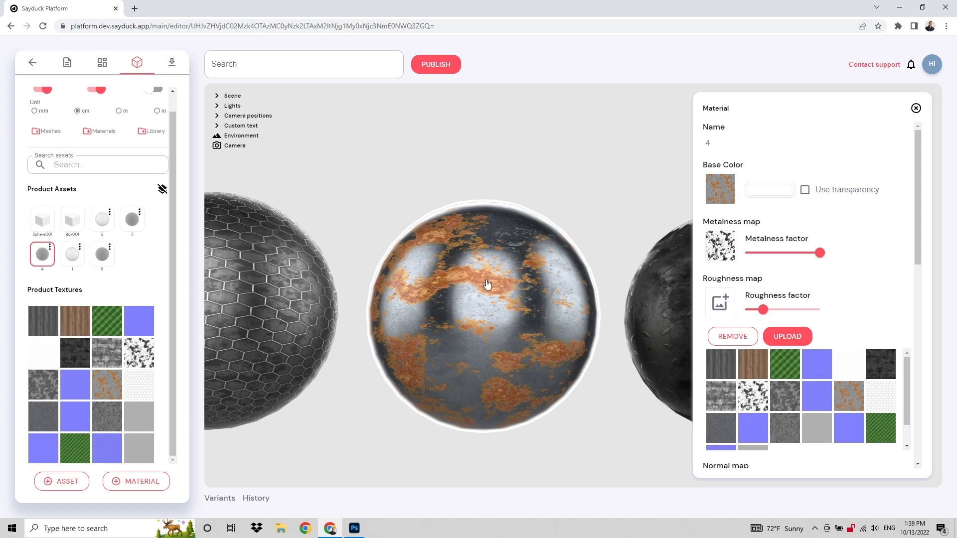
pyautogui.moveTo(499, 285); pyautogui.dragTo(535, 286)
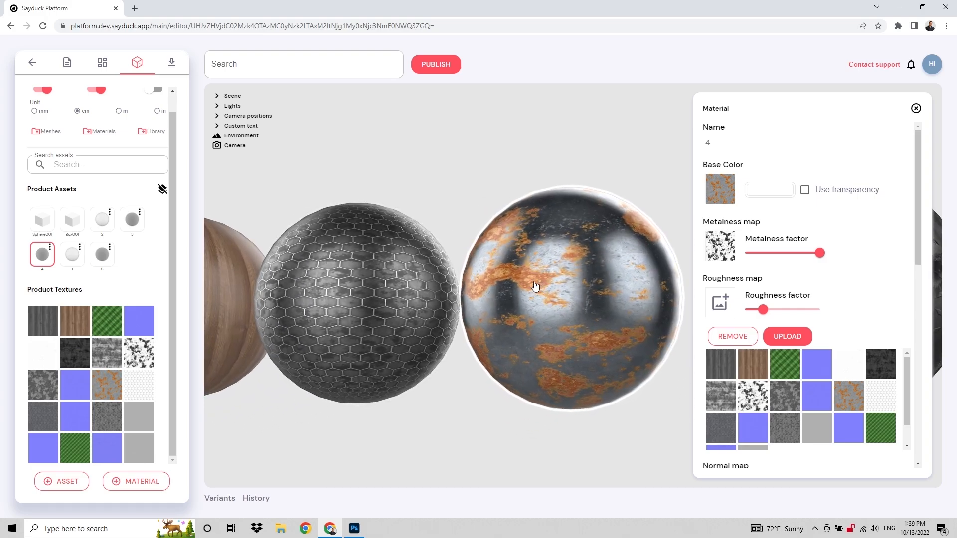
pyautogui.moveTo(550, 281); pyautogui.dragTo(572, 274)
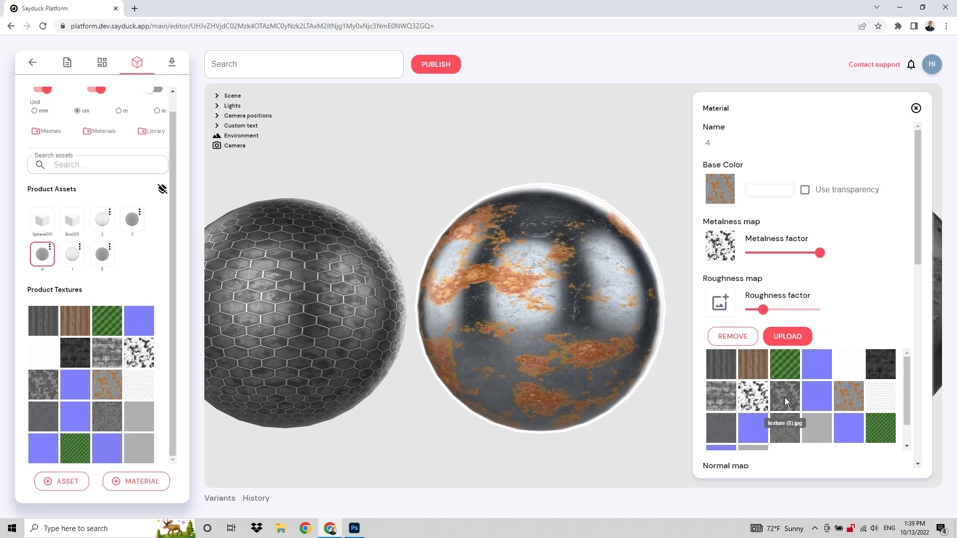
pyautogui.click(781, 396)
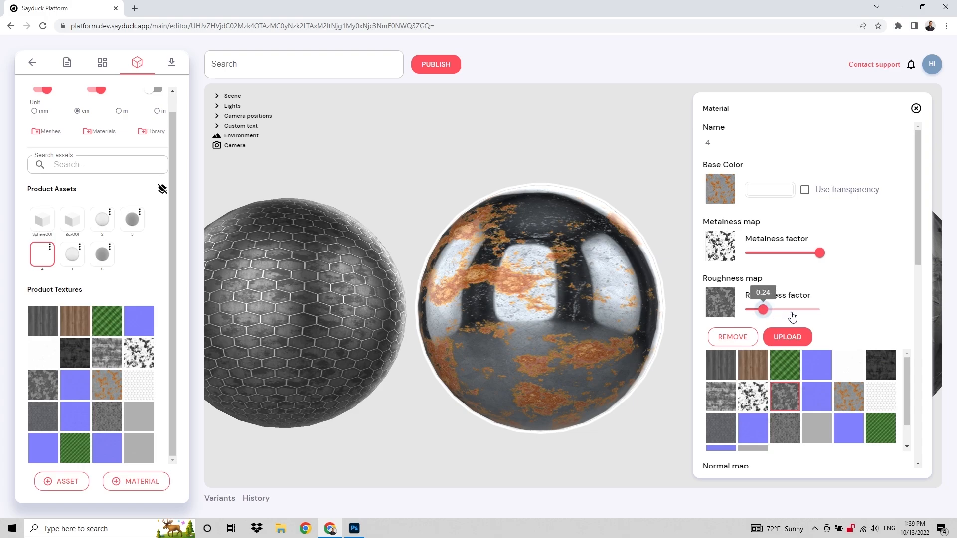
pyautogui.moveTo(762, 310); pyautogui.dragTo(821, 310)
# - Assign the purple normal texture next to texture (8).jpg as the rusty material's normal map
pyautogui.scroll(-4, 847, 289)
pyautogui.scroll(4, 841, 270)
pyautogui.scroll(3, 573, 367)
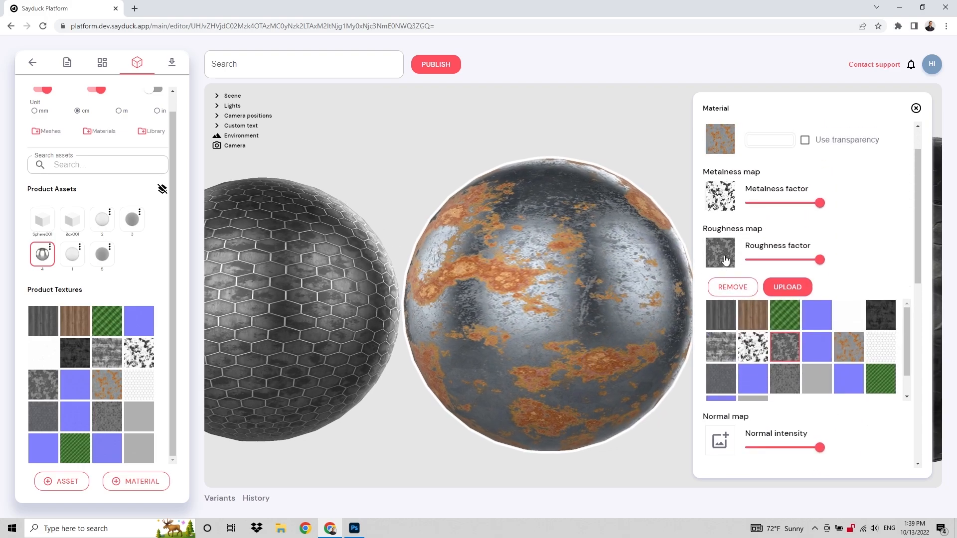
pyautogui.click(725, 259)
pyautogui.click(721, 308)
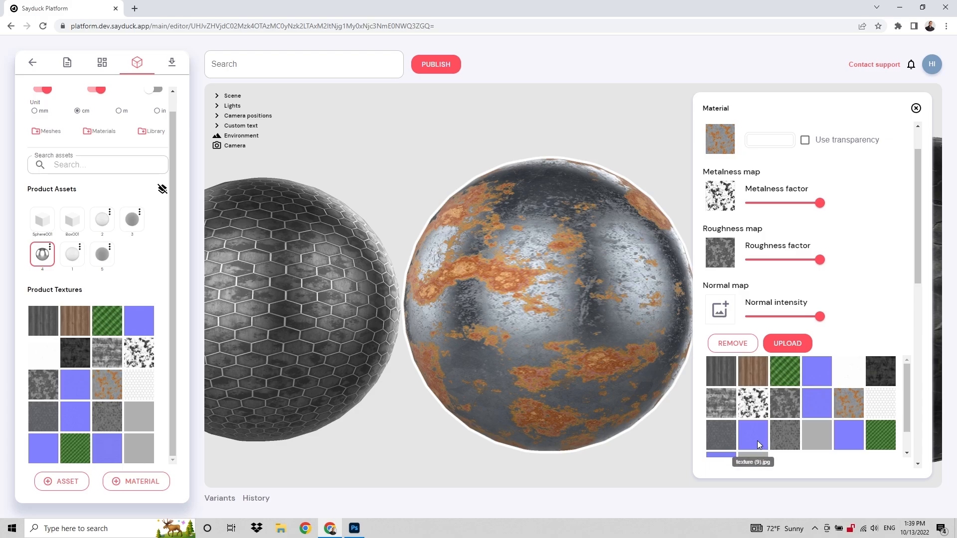
pyautogui.click(821, 409)
pyautogui.moveTo(620, 374); pyautogui.dragTo(571, 307)
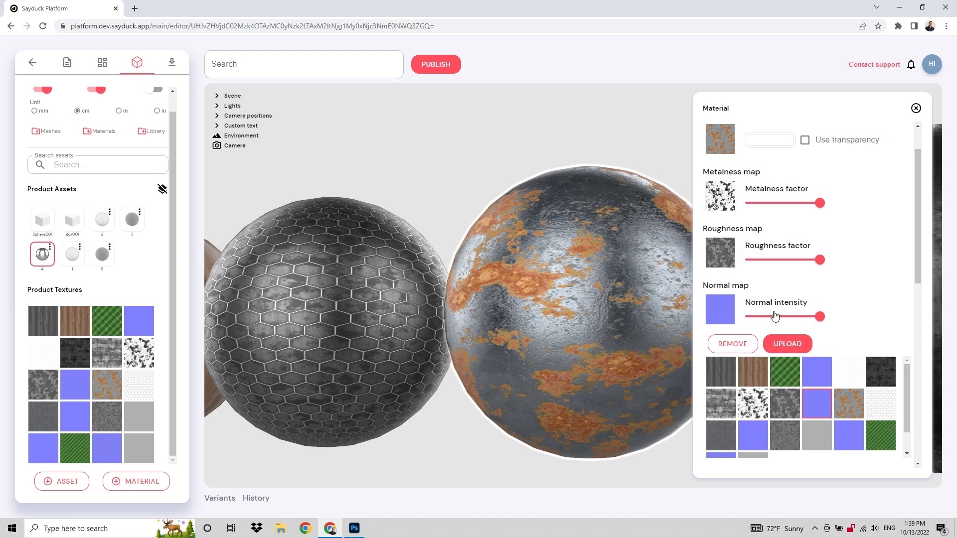
# - Reduce the rusty material's normal intensity almost to zero, return it to maximum, and examine the surface up close
pyautogui.moveTo(820, 317); pyautogui.dragTo(749, 317)
pyautogui.click(826, 320)
pyautogui.moveTo(575, 345); pyautogui.dragTo(615, 337)
pyautogui.scroll(1, 606, 355)
pyautogui.moveTo(609, 383); pyautogui.dragTo(609, 403)
pyautogui.scroll(5, 608, 406)
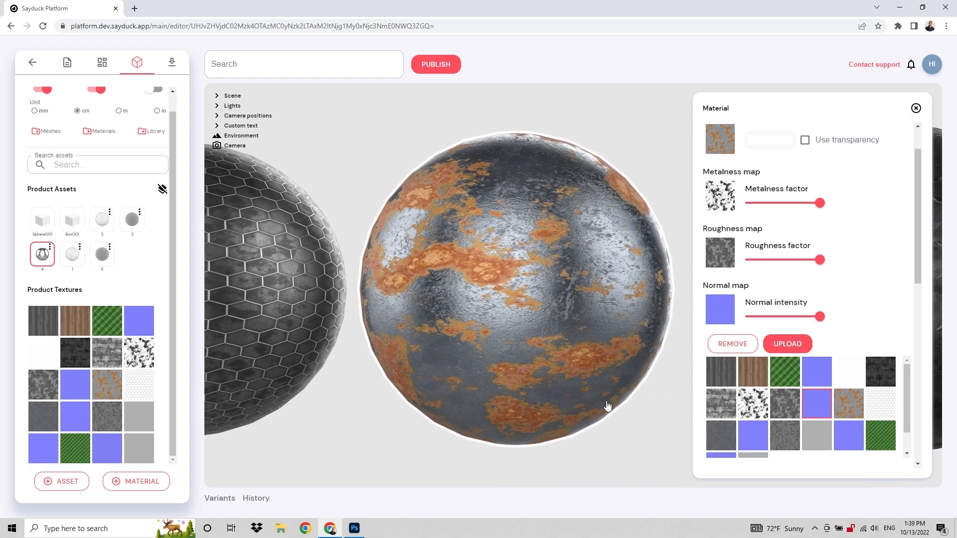
pyautogui.moveTo(619, 437)
pyautogui.mouseDown()
pyautogui.moveTo(575, 449)
pyautogui.moveTo(613, 440)
pyautogui.mouseUp()
pyautogui.scroll(-3, 590, 441)
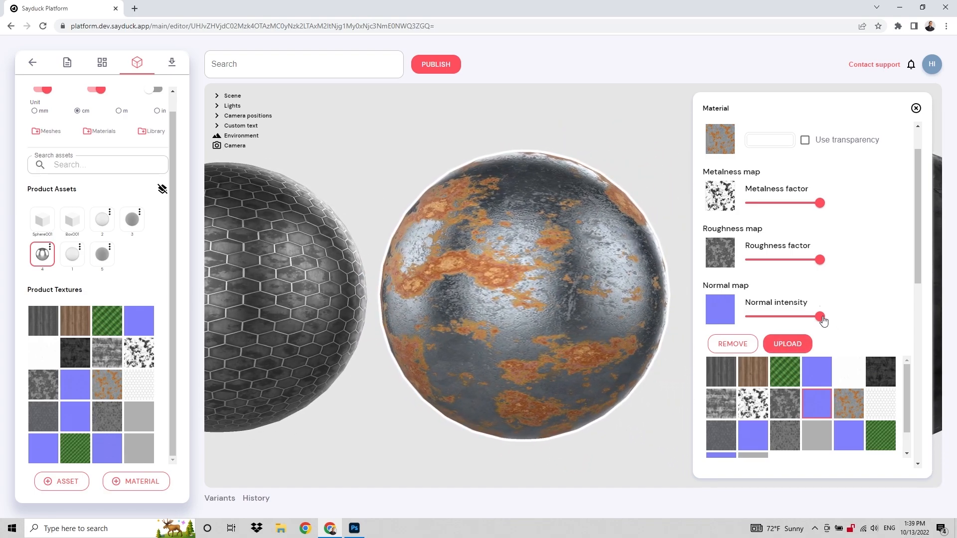
# - Compare the rusty sphere from farther away with normal intensity at zero and restore the intensity to maximum
pyautogui.moveTo(820, 317); pyautogui.dragTo(745, 317)
pyautogui.scroll(-5, 575, 393)
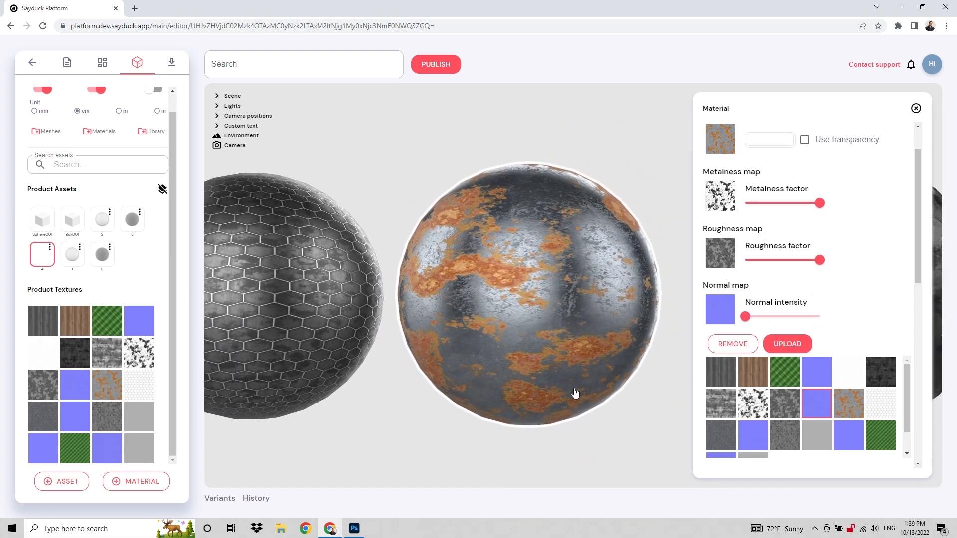
pyautogui.scroll(-3, 575, 388)
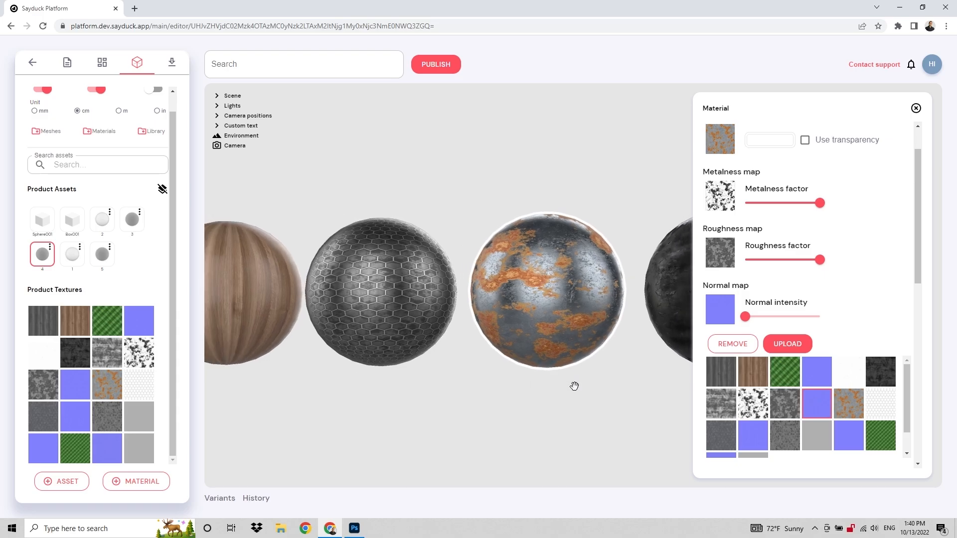
pyautogui.moveTo(558, 400)
pyautogui.mouseDown()
pyautogui.moveTo(594, 408)
pyautogui.moveTo(570, 406)
pyautogui.mouseUp()
pyautogui.moveTo(746, 317); pyautogui.dragTo(851, 321)
# - Remove the normal map from the rusty metal material
pyautogui.click(720, 315)
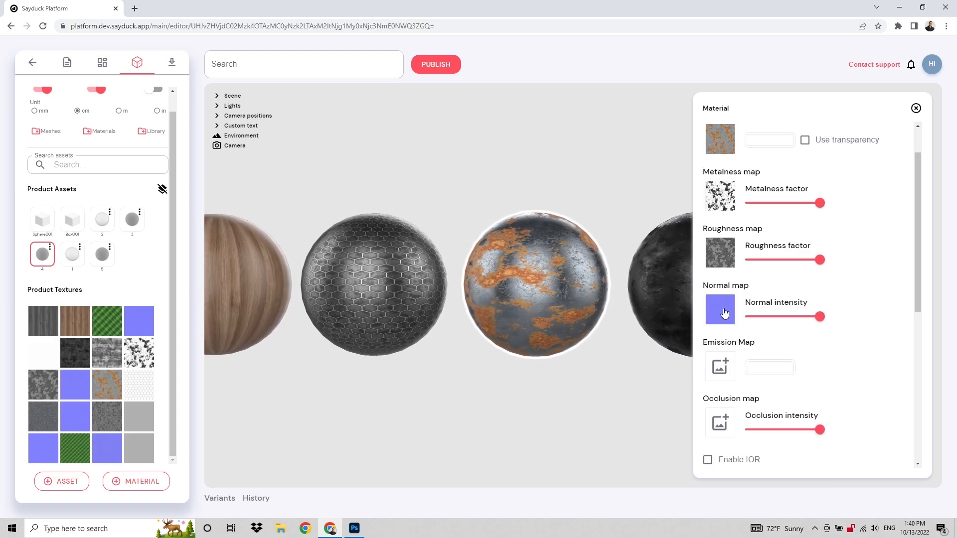
pyautogui.click(722, 311)
pyautogui.click(733, 344)
# - Open material 5 of the black metal sphere and view that sphere up close
pyautogui.moveTo(577, 399); pyautogui.dragTo(604, 393)
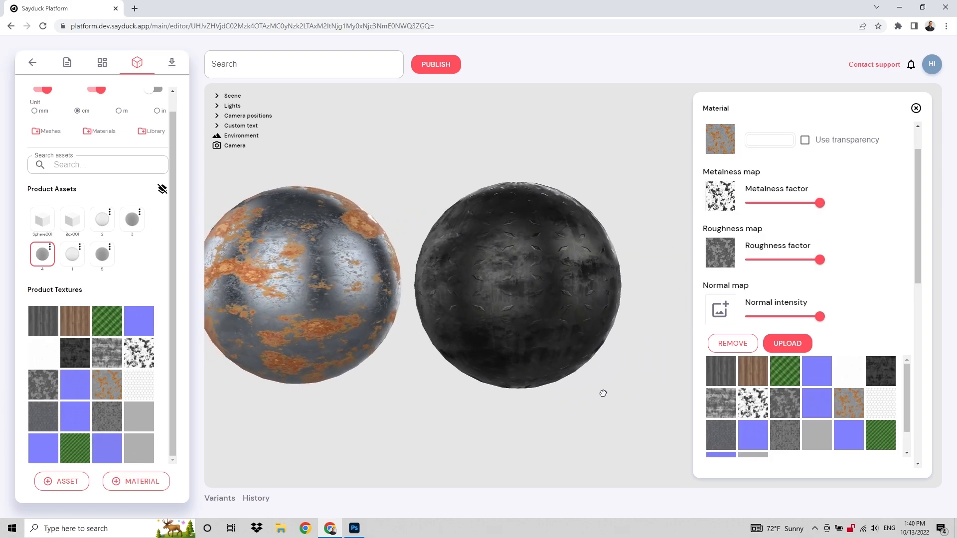
pyautogui.click(579, 329)
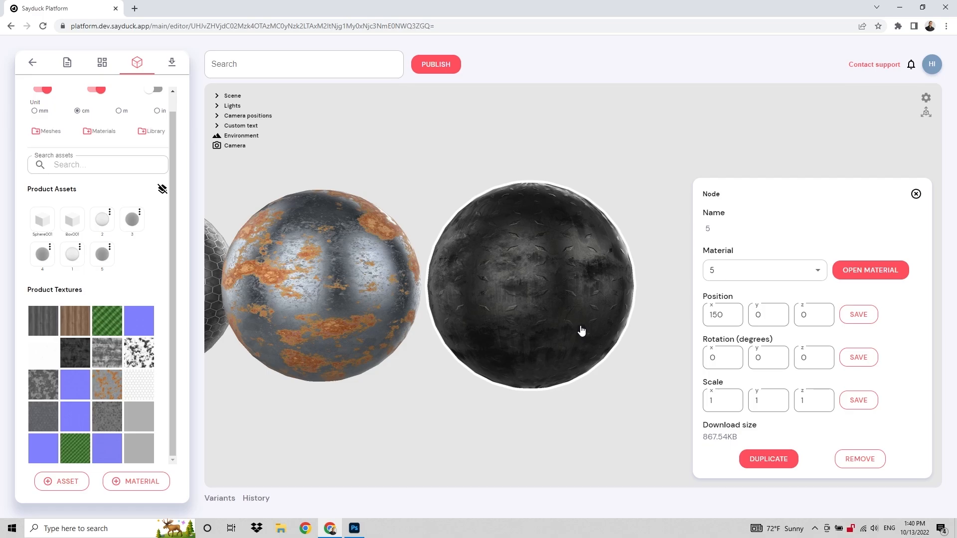
pyautogui.click(876, 270)
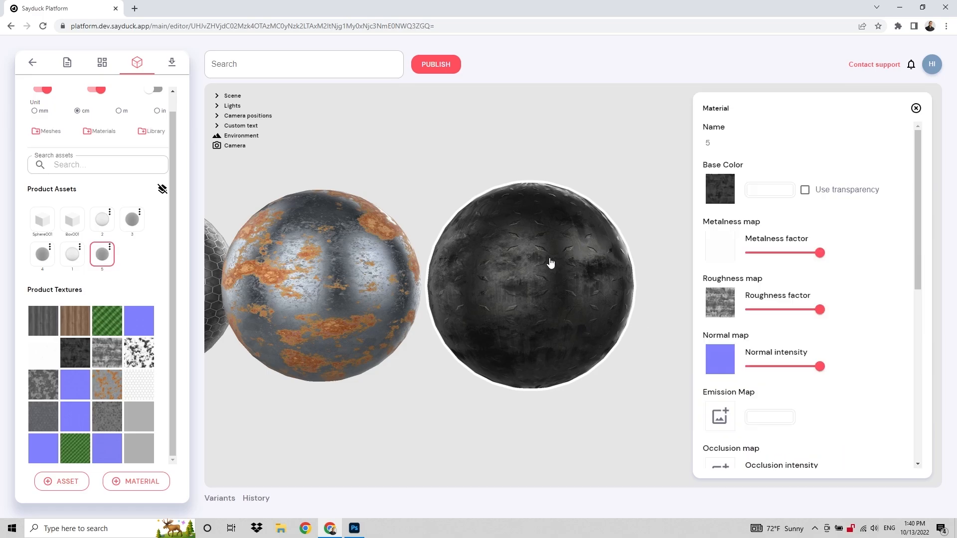
pyautogui.scroll(5, 581, 272)
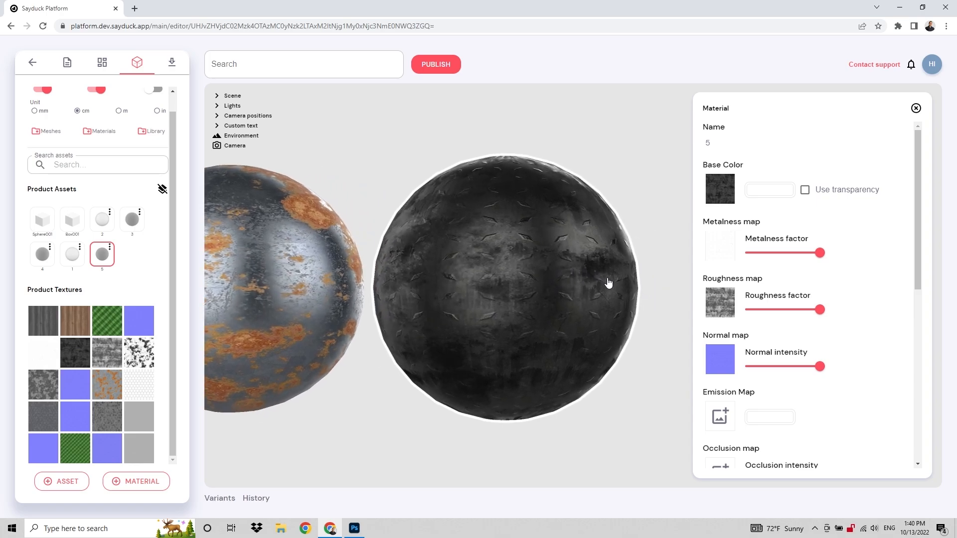
# - Compare the black metal sphere with normal intensity at 0, then restore the intensity to 1 and examine the surface
pyautogui.moveTo(820, 368)
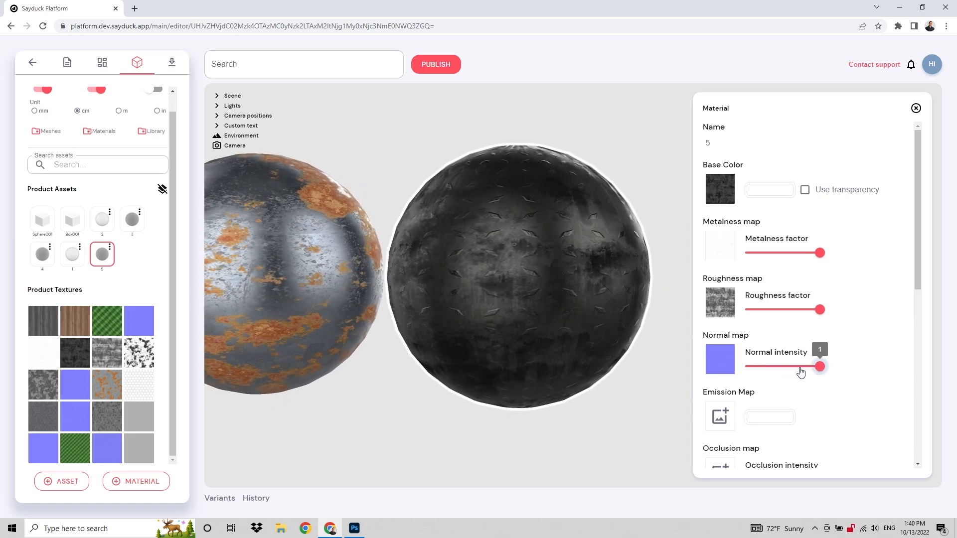
pyautogui.moveTo(822, 367); pyautogui.dragTo(746, 368)
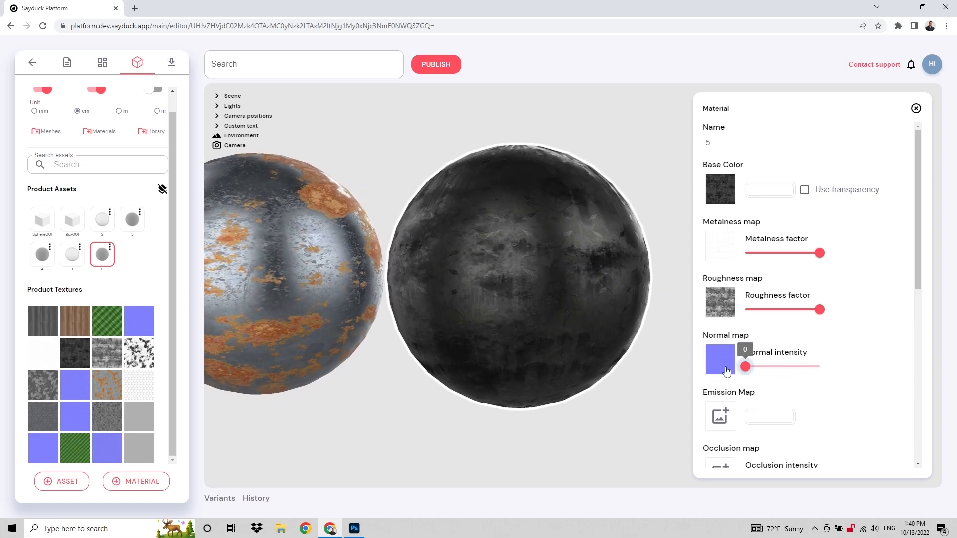
pyautogui.moveTo(546, 246); pyautogui.dragTo(647, 284)
pyautogui.moveTo(745, 366); pyautogui.dragTo(849, 370)
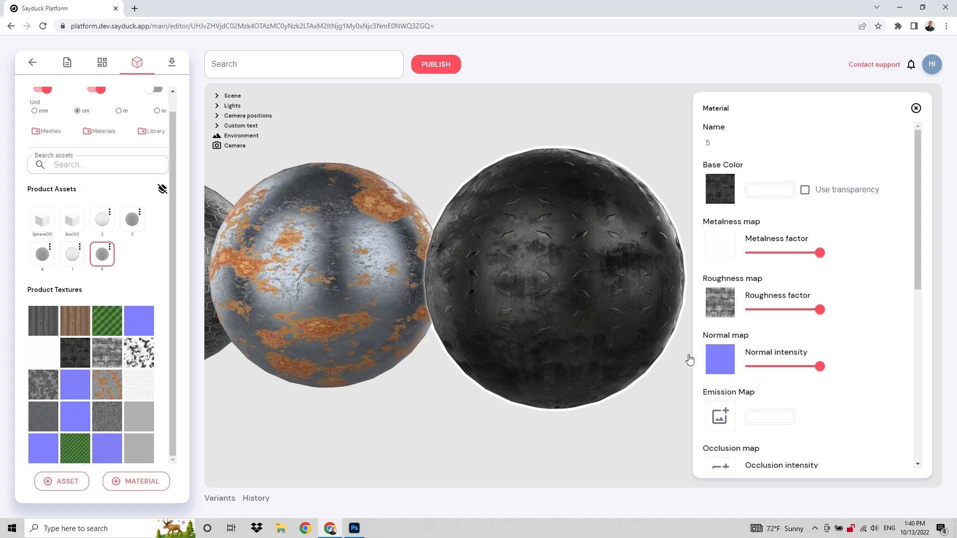
pyautogui.moveTo(536, 275); pyautogui.dragTo(477, 257)
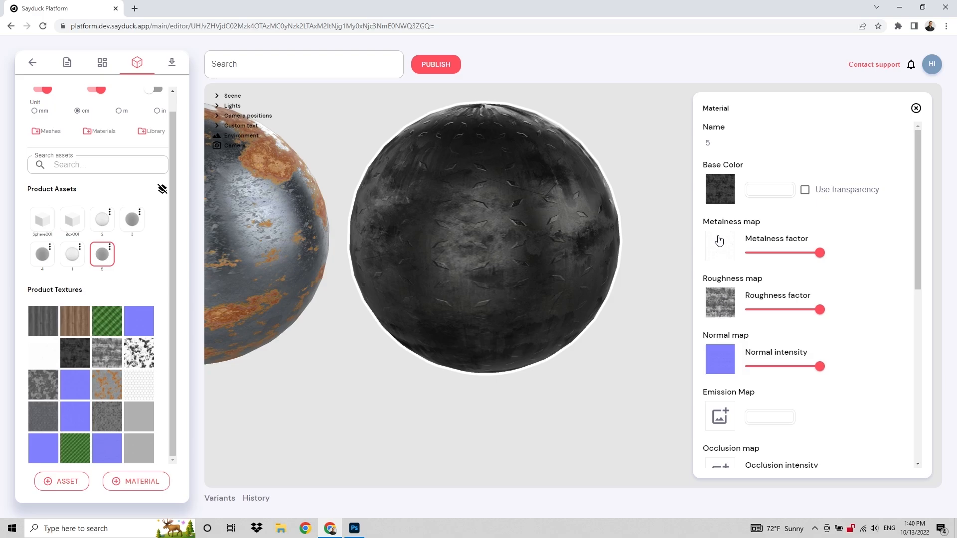
# - Identify the white texture used as material 5's metalness map and check the optimized size of texture (10).jpg
pyautogui.click(723, 256)
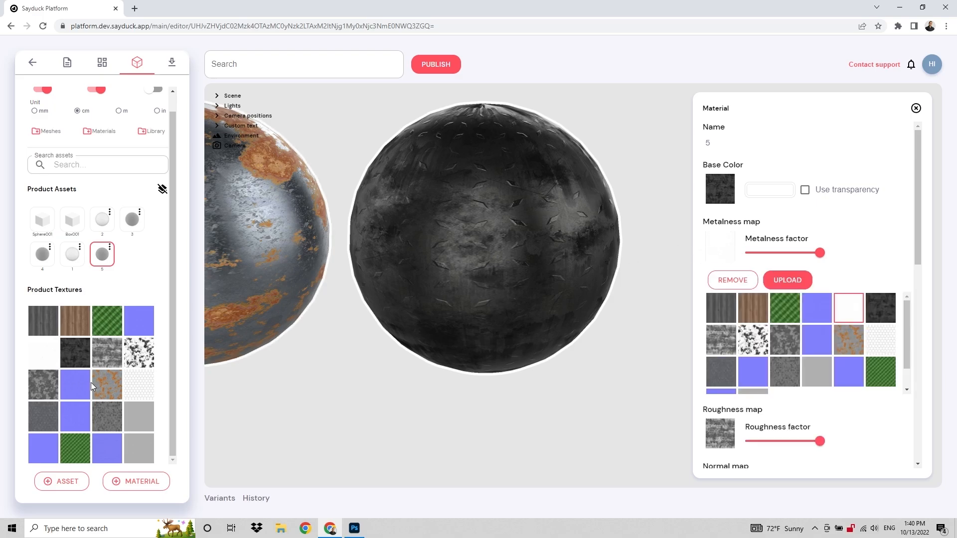
pyautogui.click(56, 355)
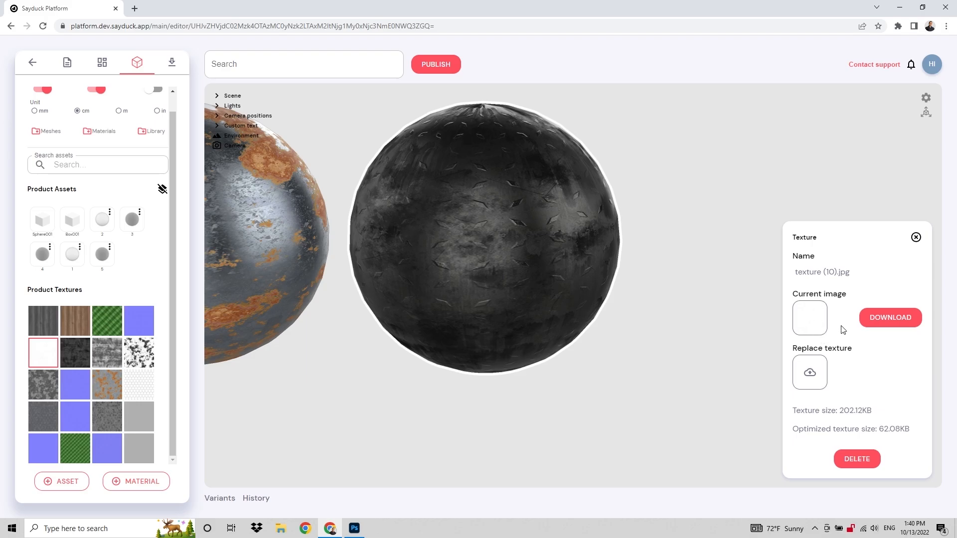
pyautogui.doubleClick(891, 431)
pyautogui.click(562, 306)
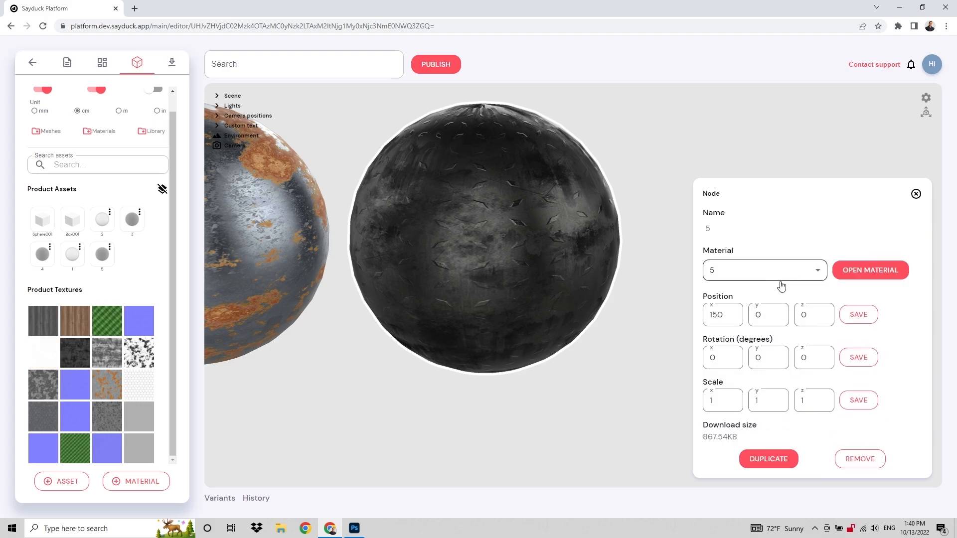
# - Remove the metalness map from material 5 and look over the black sphere and its neighbours from farther away
pyautogui.click(851, 272)
pyautogui.click(729, 259)
pyautogui.click(733, 279)
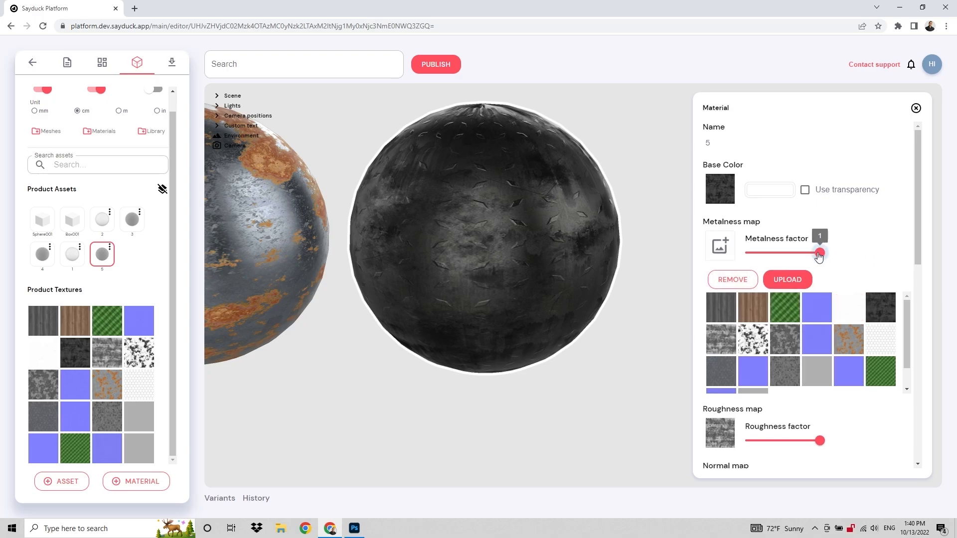
pyautogui.scroll(-3, 582, 362)
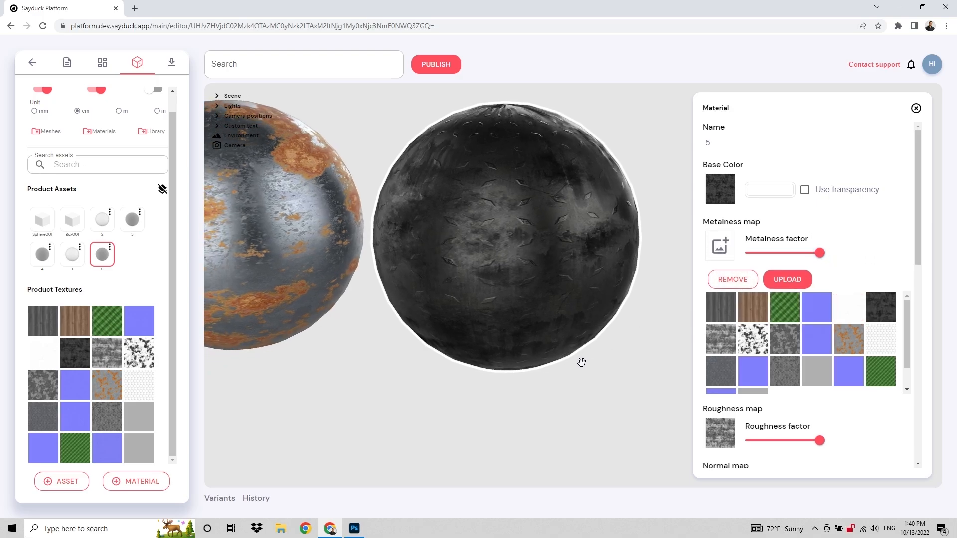
pyautogui.scroll(-2, 581, 369)
pyautogui.moveTo(470, 376); pyautogui.dragTo(536, 378, button='right')
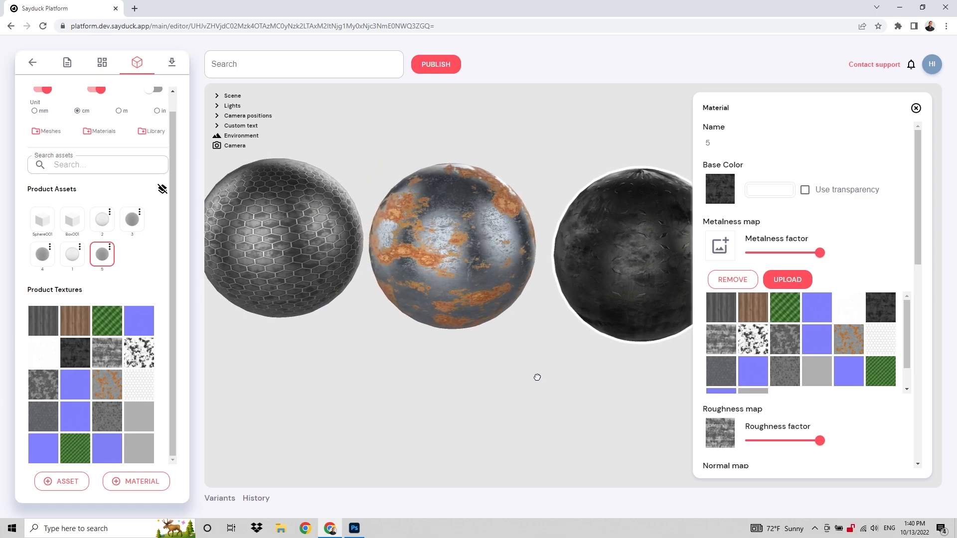
pyautogui.moveTo(441, 373); pyautogui.dragTo(504, 367, button='right')
pyautogui.scroll(-4, 487, 375)
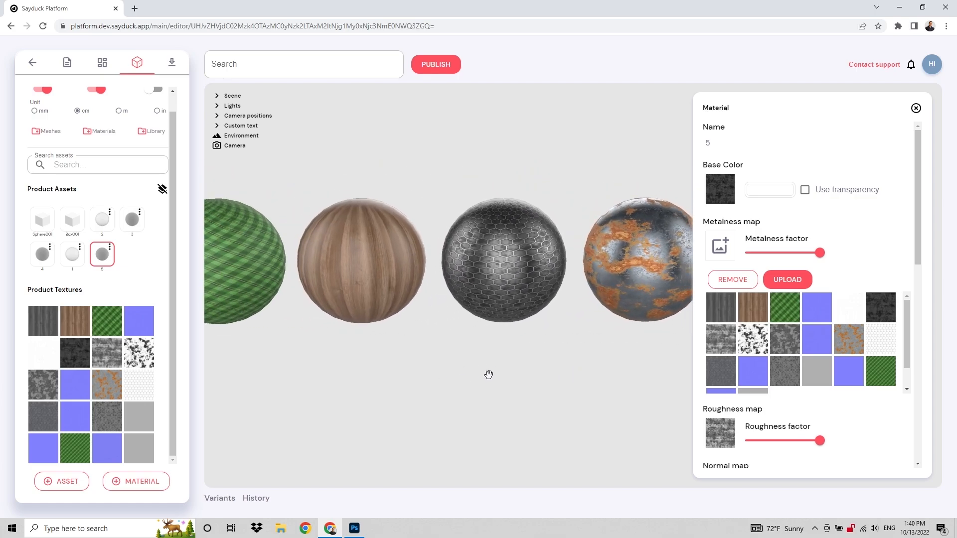